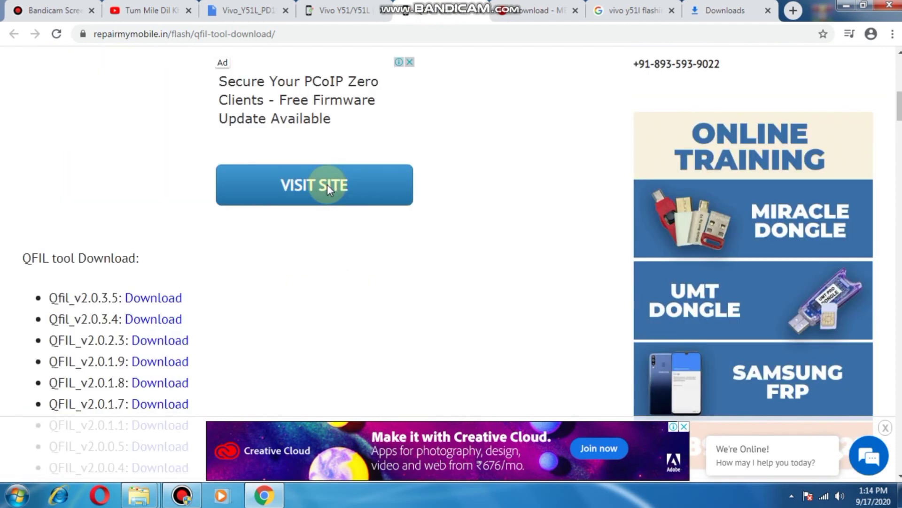
Start downloading the PD1510F_EX_C_2.6.15 flash file from the Vivo Y51/Y51L page through its MediaFire link.
left_click(346, 14)
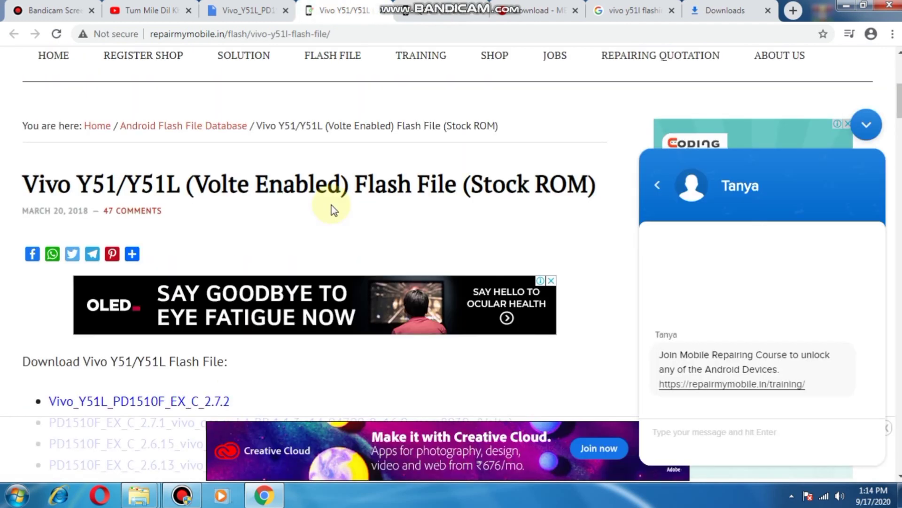
scroll(331, 205, "down", 4)
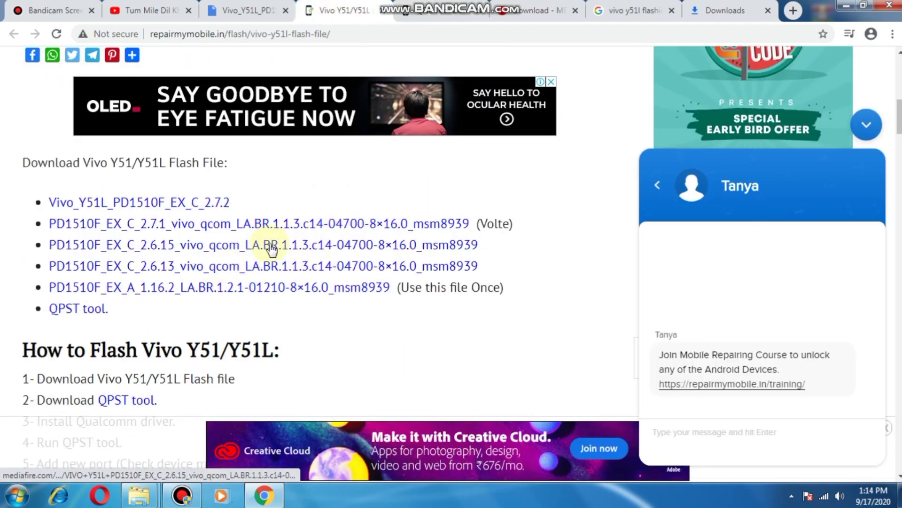
left_click(288, 246)
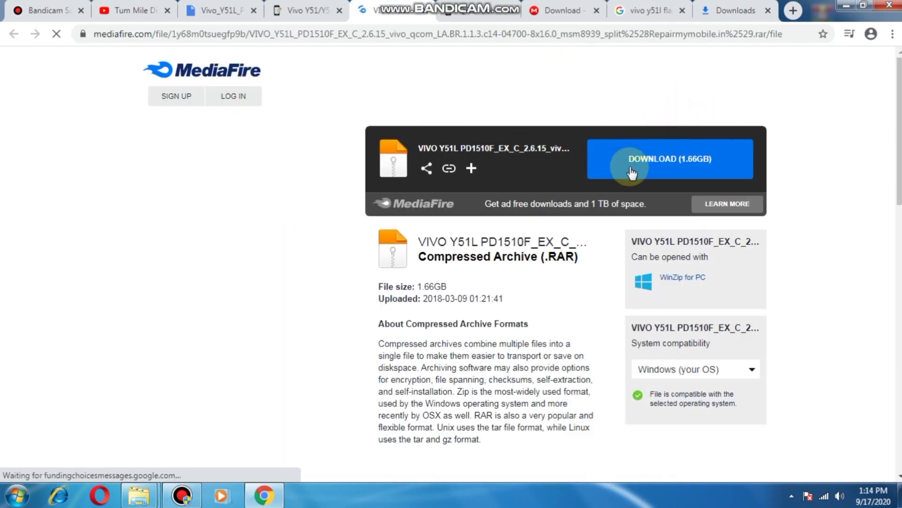
left_click(678, 177)
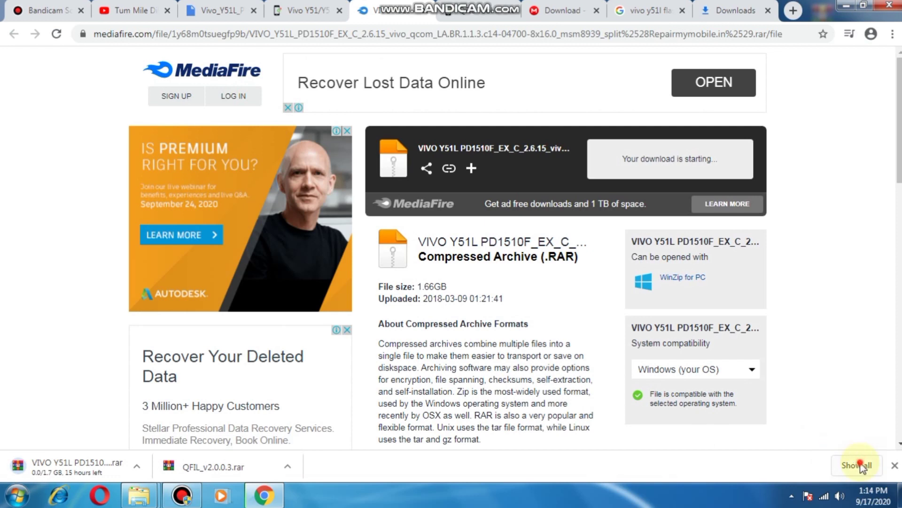
Pause the VIVO Y51L flash file download in the browser and copy its download link address.
left_click(859, 465)
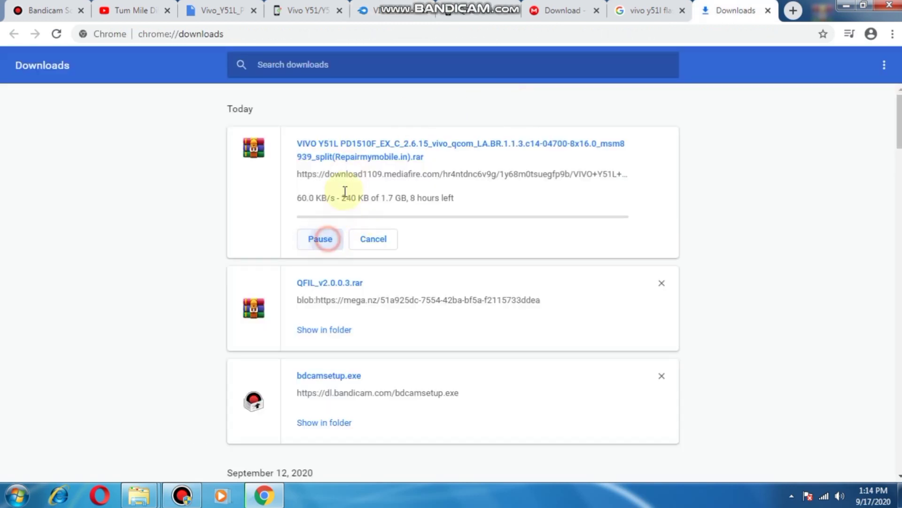
right_click(343, 174)
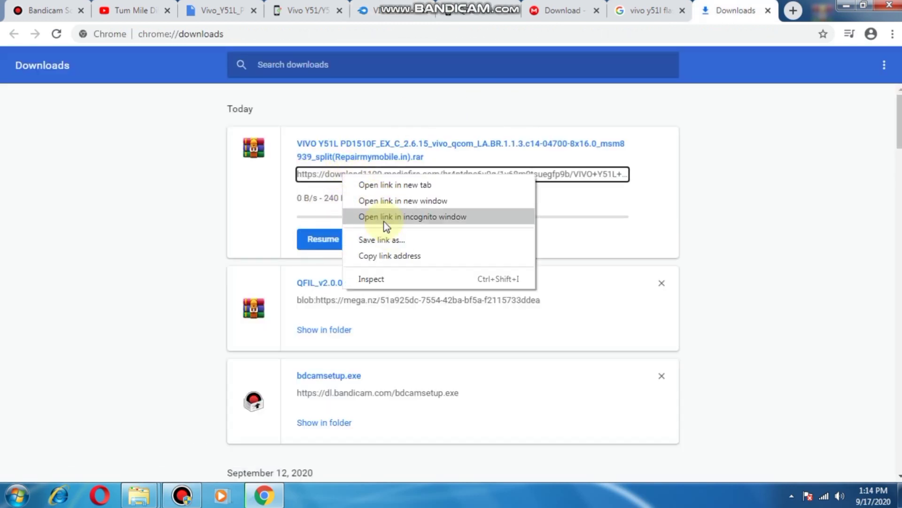
left_click(384, 255)
left_click(849, 6)
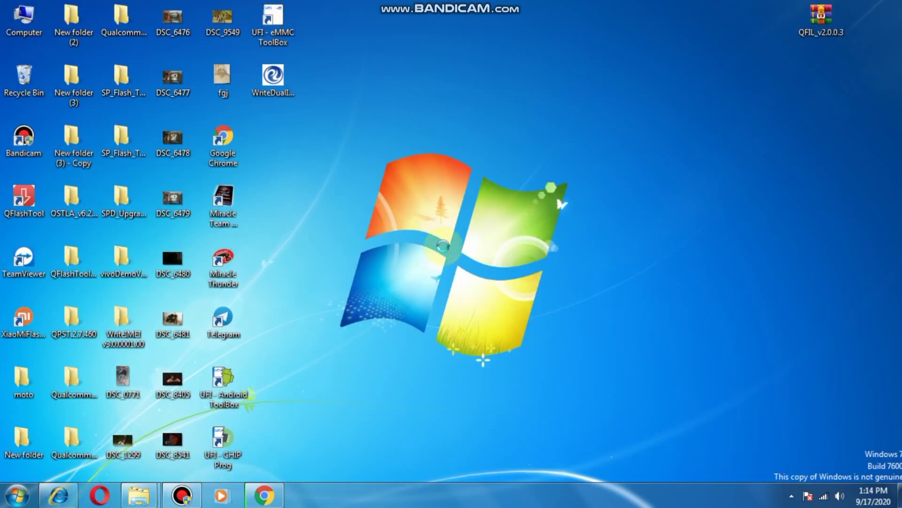
left_click(58, 495)
left_click(426, 105)
right_click(426, 109)
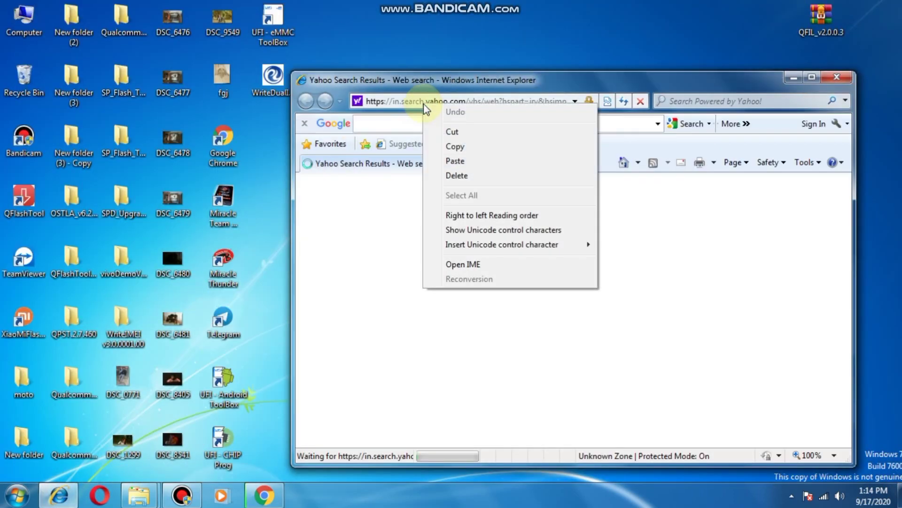
left_click(837, 76)
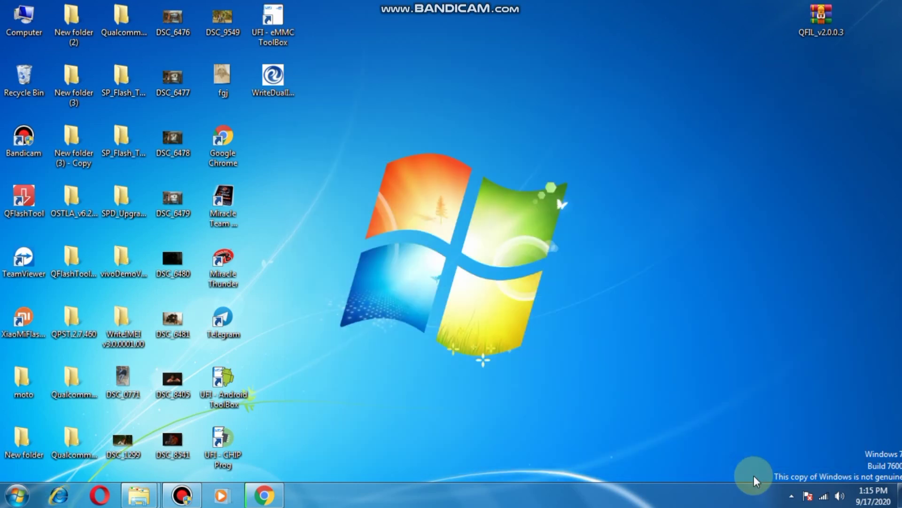
Switch to Internet Download Manager, add the copied flash file link as a new download and start it.
left_click(792, 495)
double_click(789, 404)
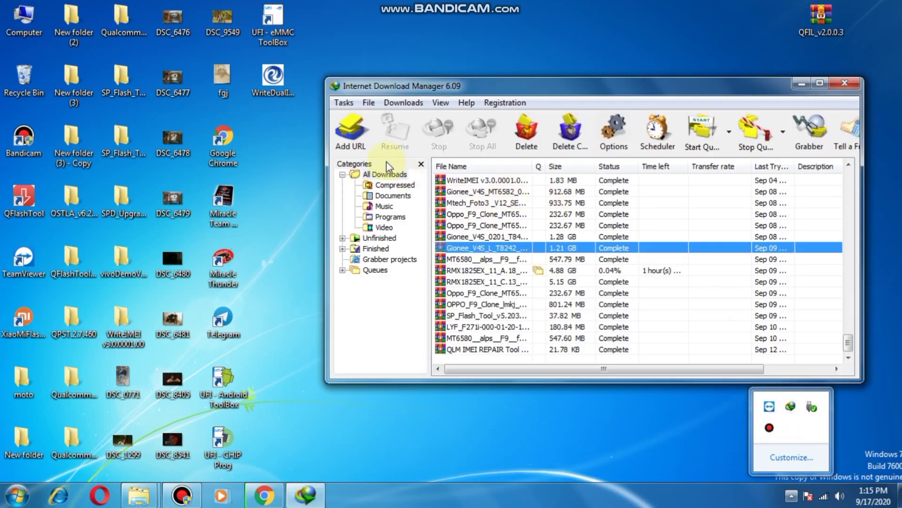
left_click(350, 128)
right_click(575, 221)
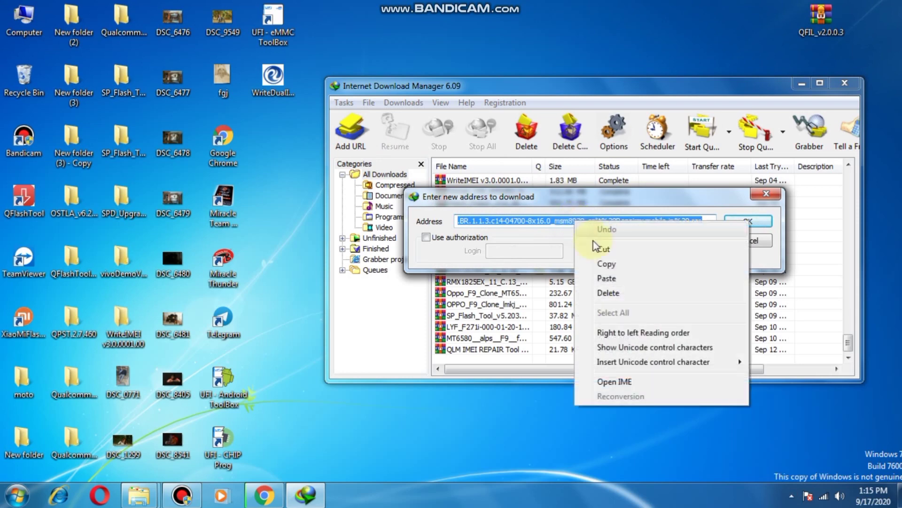
left_click(604, 278)
left_click(746, 222)
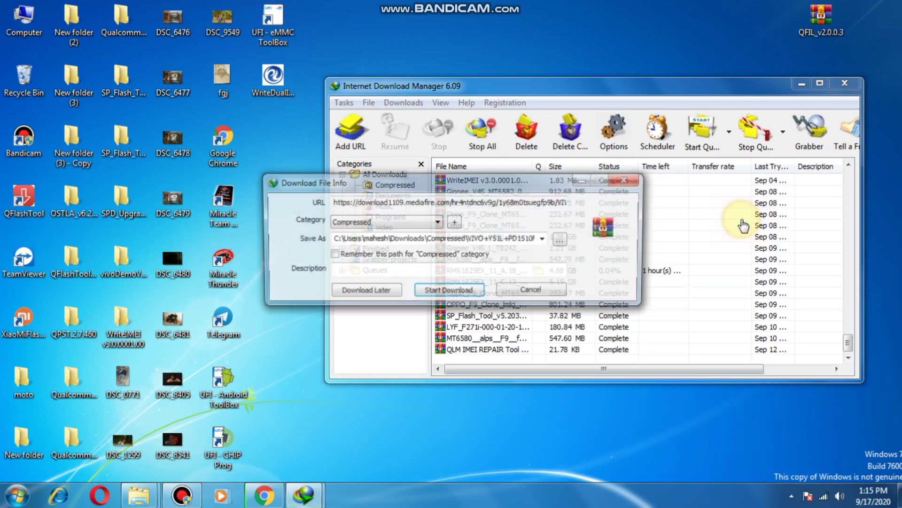
left_click(470, 291)
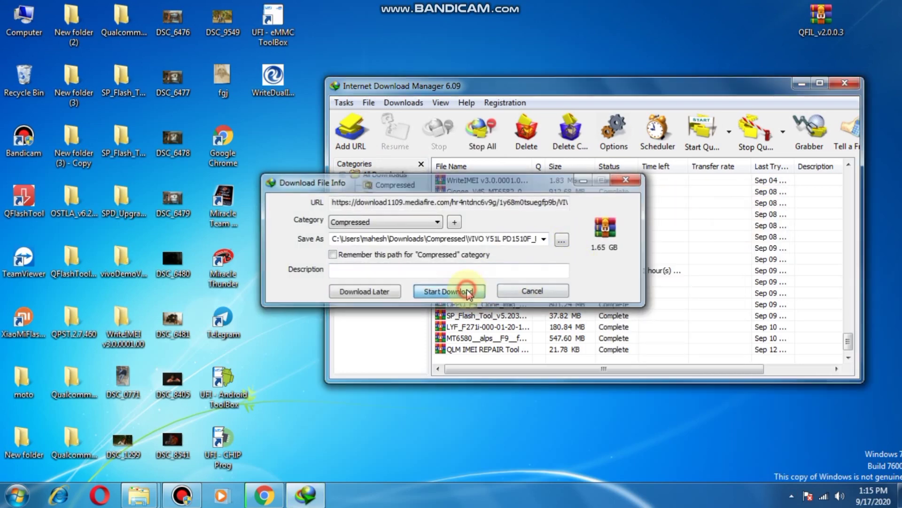
left_click(845, 84)
right_click(671, 159)
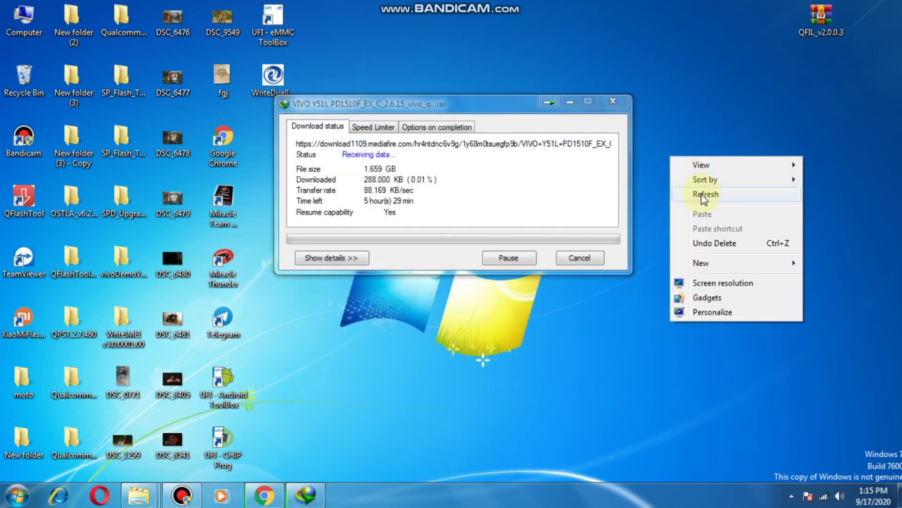
left_click(708, 214)
left_click_drag(466, 101, 539, 175)
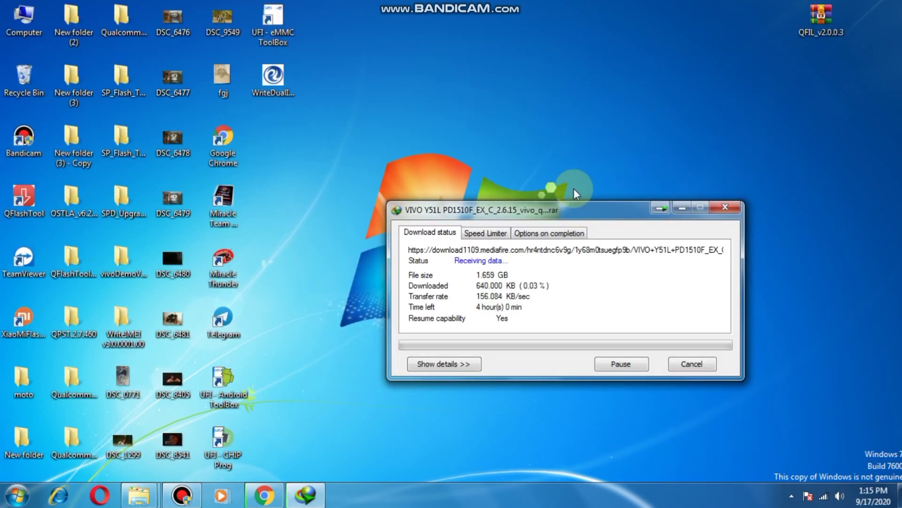
right_click(563, 114)
left_click(596, 151)
right_click(562, 114)
left_click(597, 151)
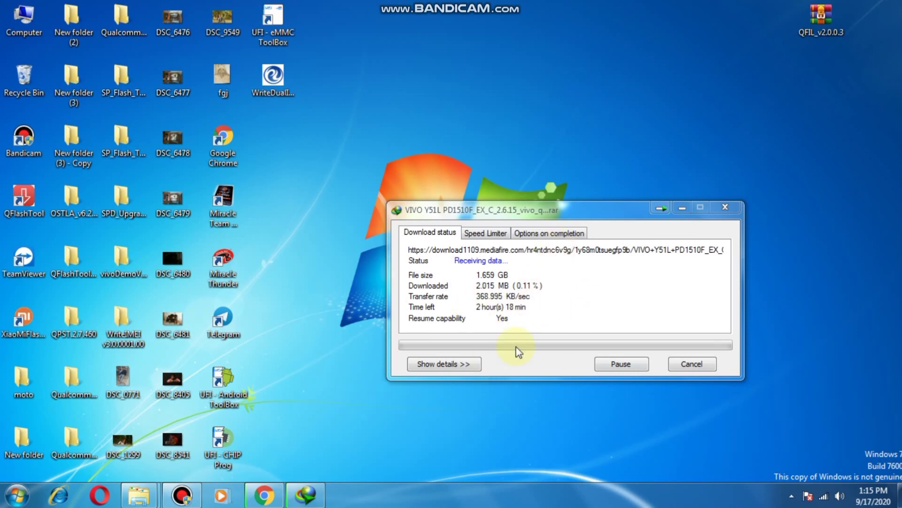
left_click(182, 502)
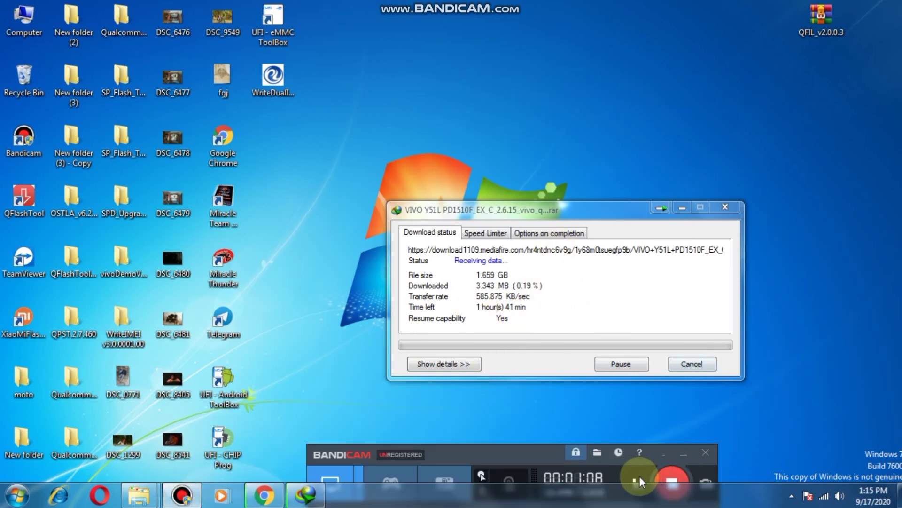
right_click(604, 72)
left_click(638, 111)
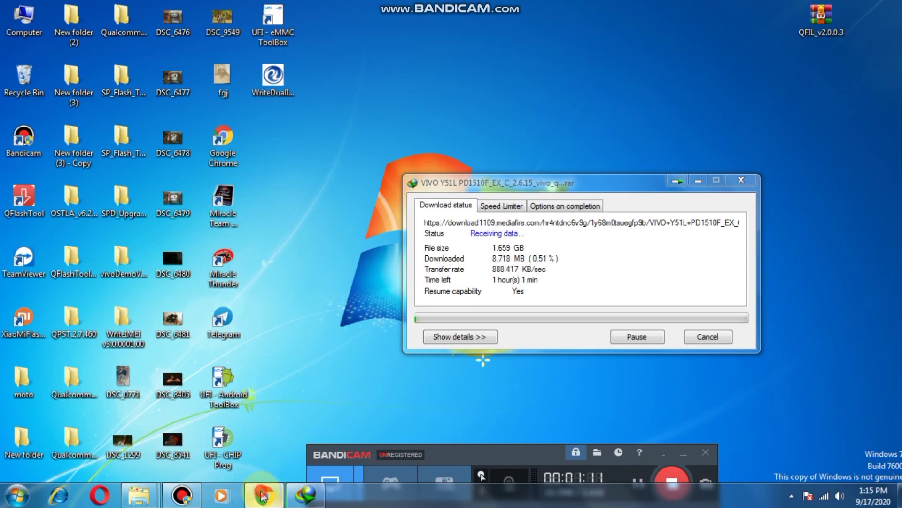
Switch to Chrome and examine the QFIL tool version list and the QFIL_v2.0.0.3.rar entry among the downloads.
left_click(263, 496)
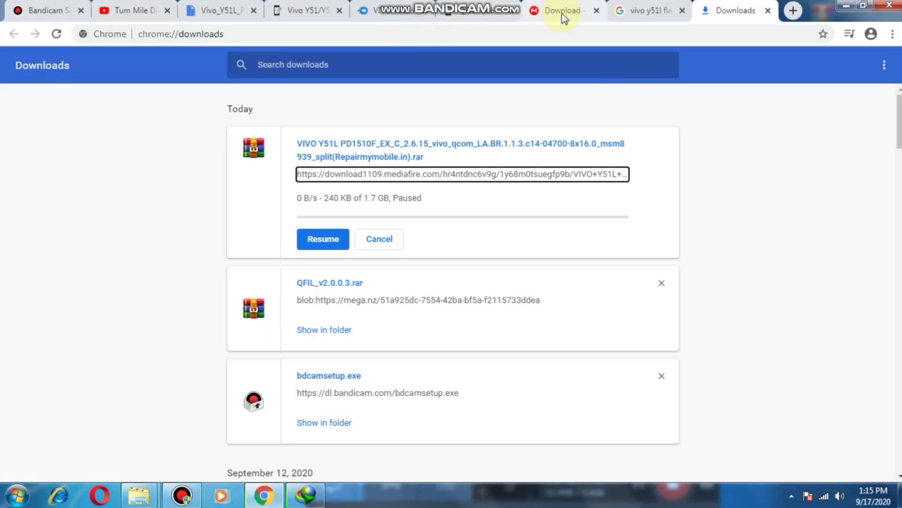
left_click(484, 11)
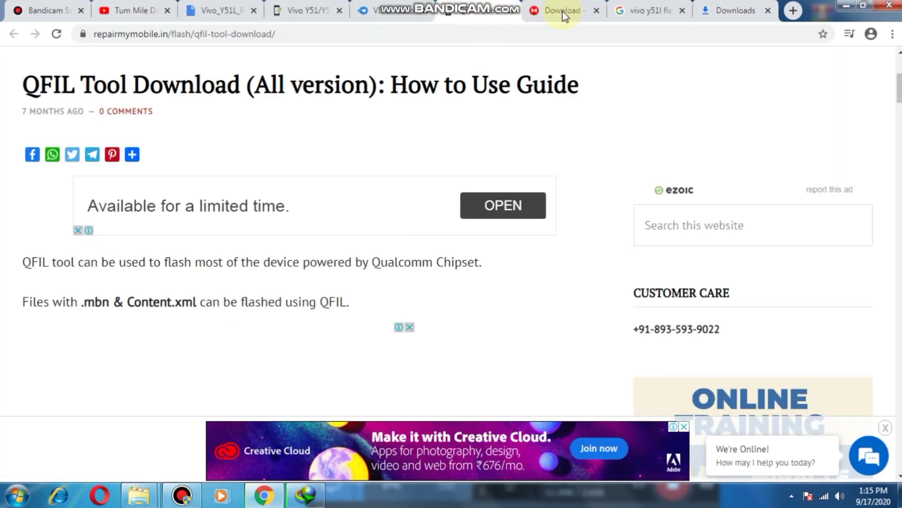
scroll(435, 219, "down", 10)
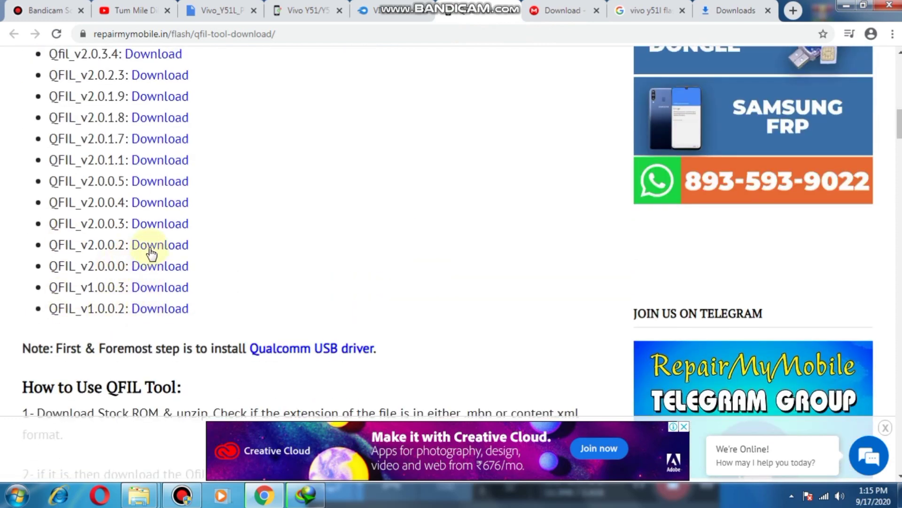
left_click(733, 11)
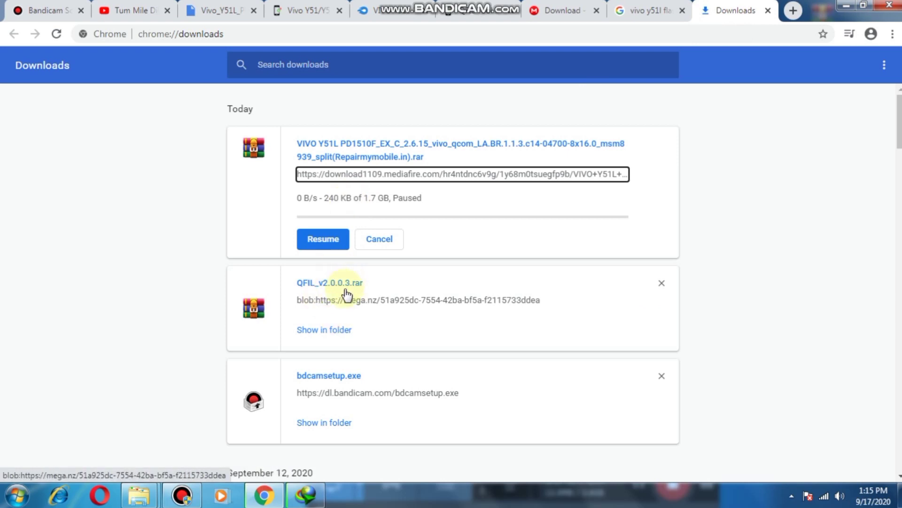
left_click(479, 11)
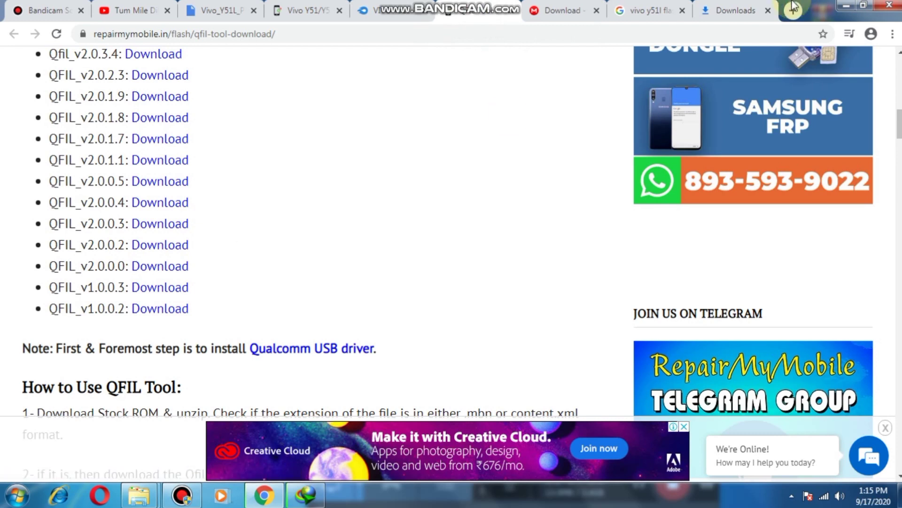
left_click(844, 10)
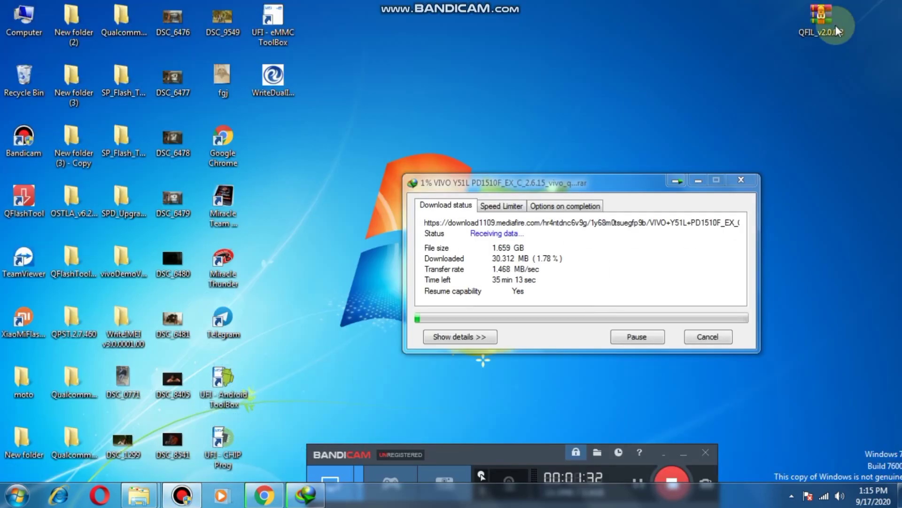
Extract the QFIL_v2.0.0.3 archive on the desktop and inspect the contents of the extracted folder.
right_click(820, 18)
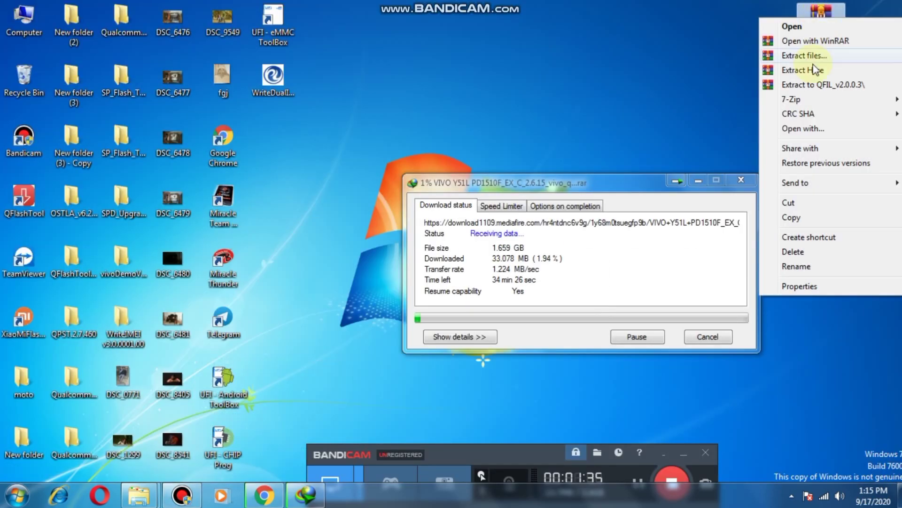
left_click(794, 68)
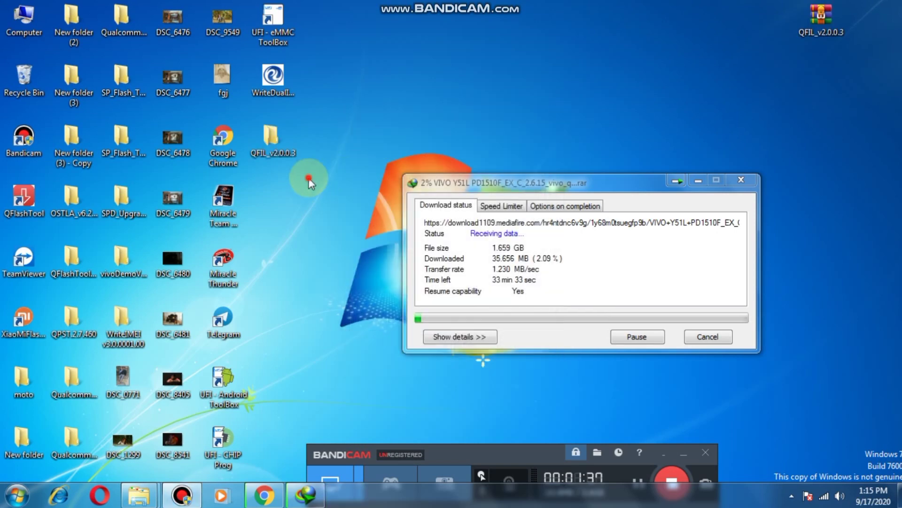
left_click(277, 151)
double_click(267, 143)
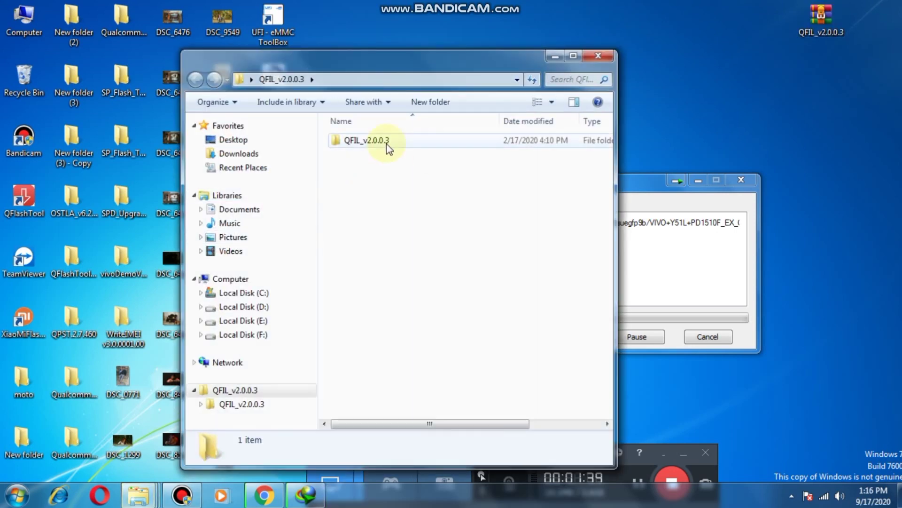
double_click(364, 142)
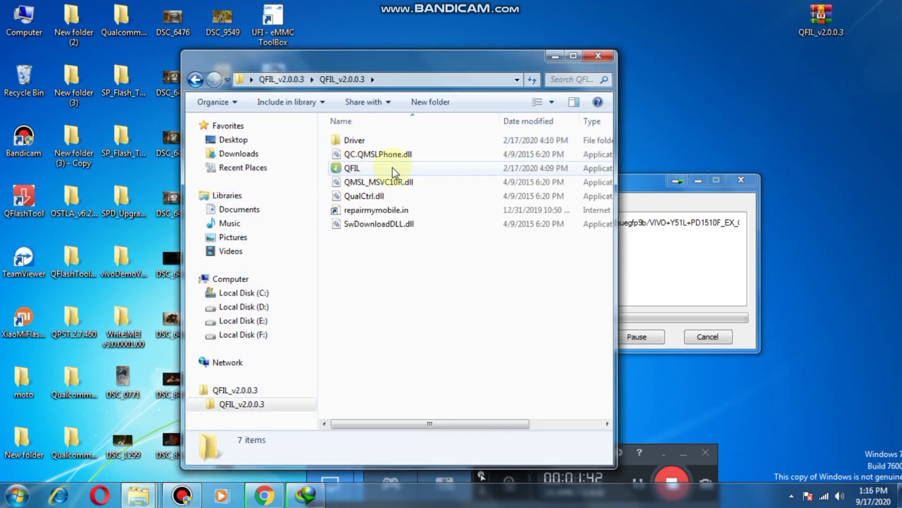
left_click(600, 53)
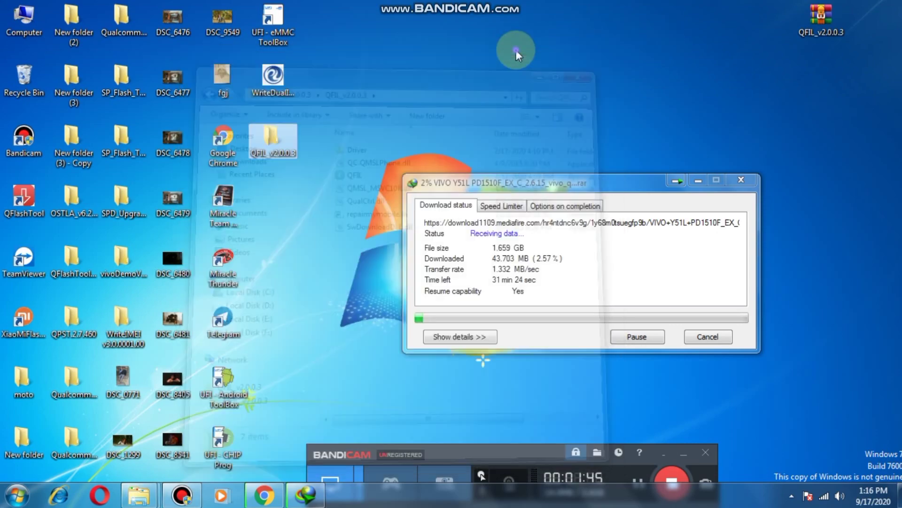
right_click(515, 50)
left_click(540, 89)
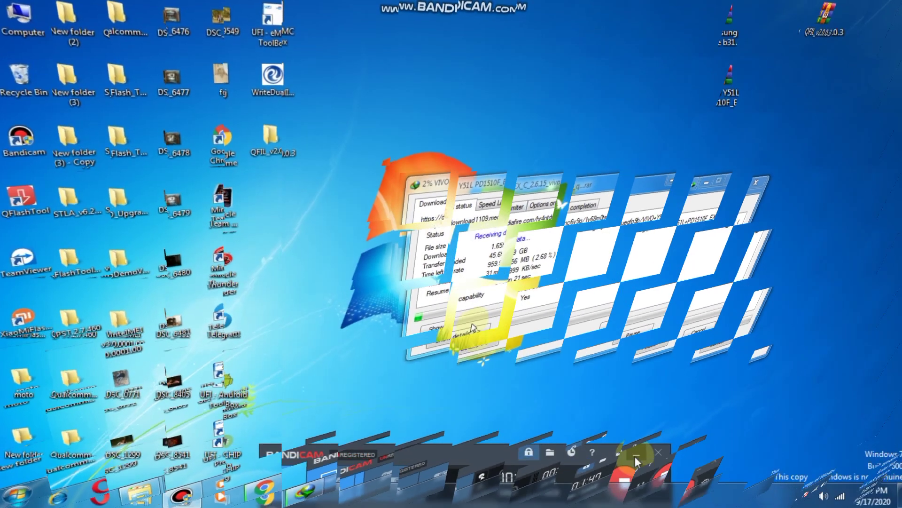
right_click(467, 114)
left_click(488, 136)
right_click(488, 146)
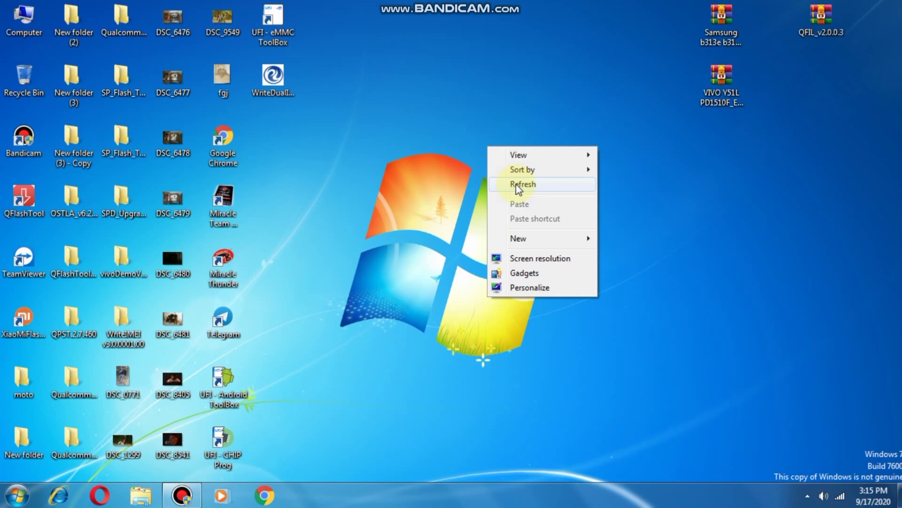
left_click(519, 188)
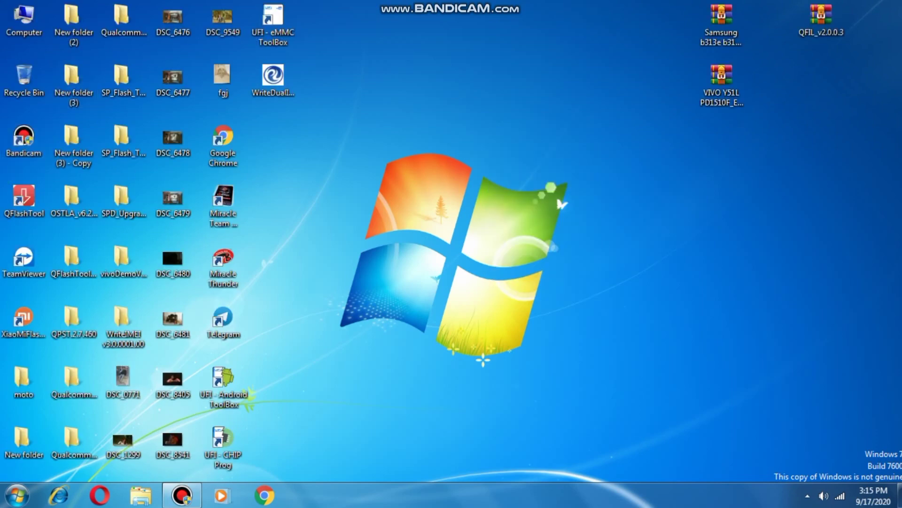
Extract the VIVO Y51L flash file archive directly onto the desktop with 7-Zip.
left_click(719, 90)
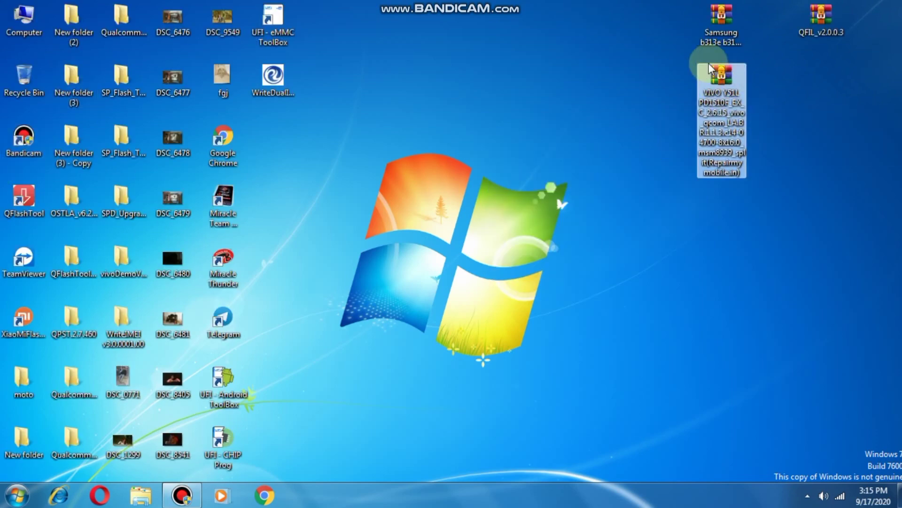
right_click(725, 133)
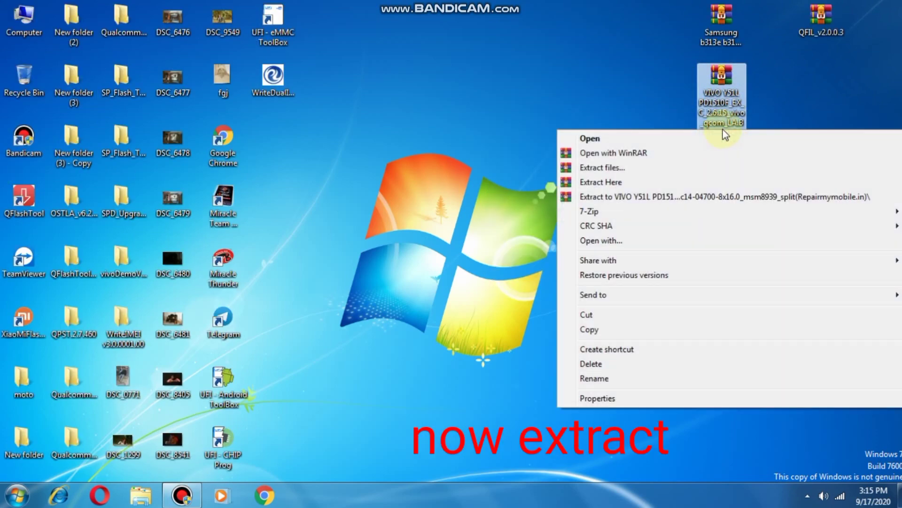
mouse_move(635, 212)
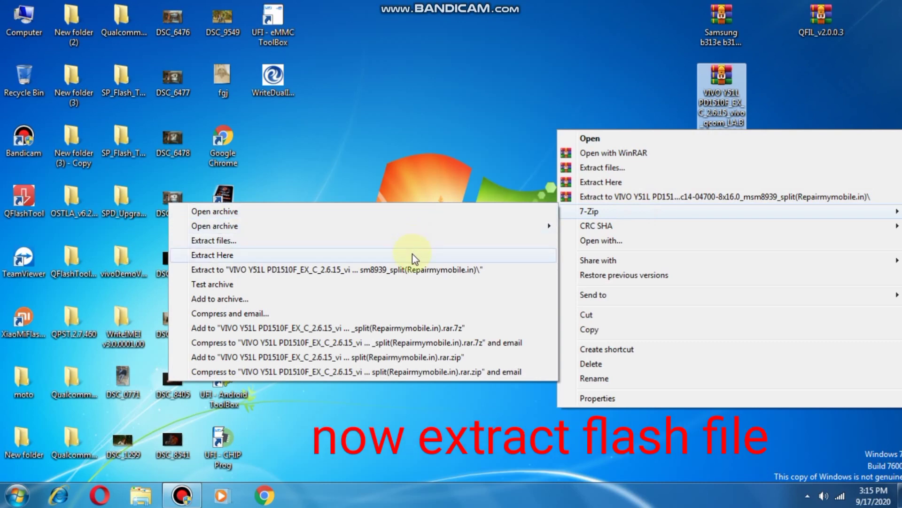
left_click(413, 255)
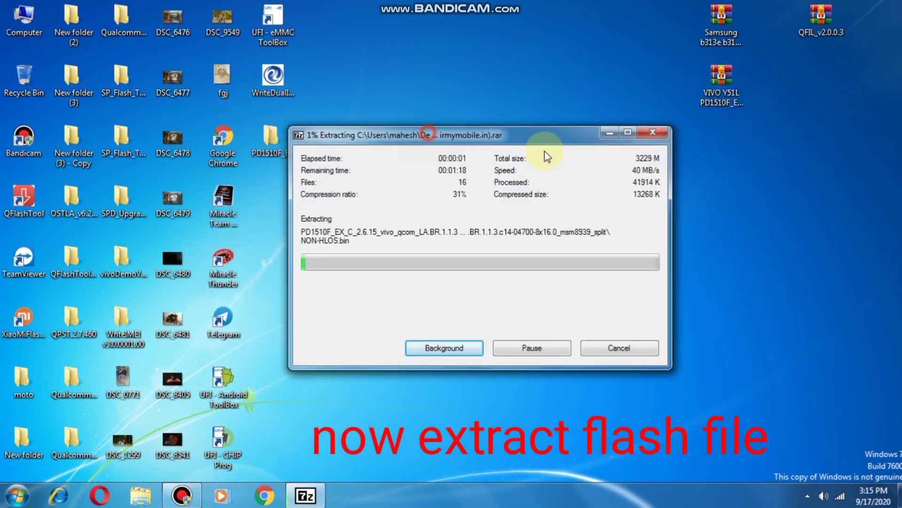
left_click_drag(451, 136, 585, 141)
right_click(534, 71)
left_click(560, 107)
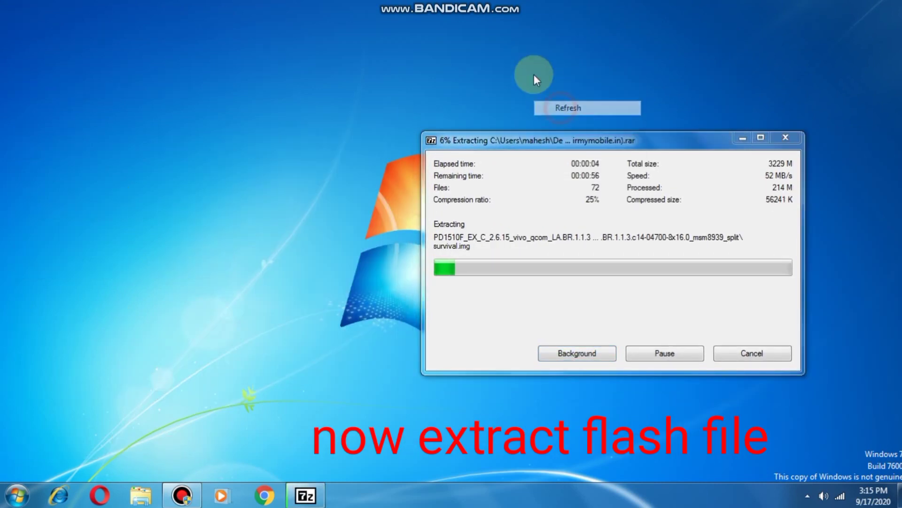
right_click(534, 74)
left_click(560, 113)
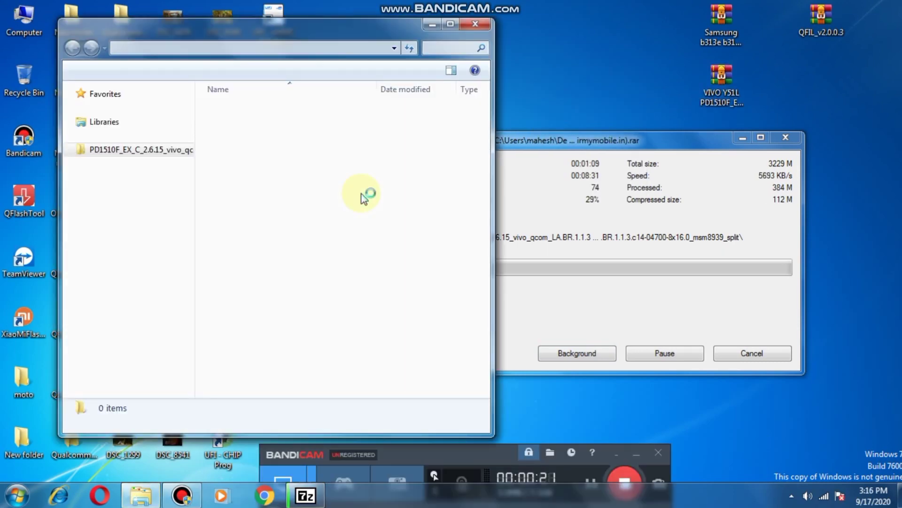
right_click(573, 28)
left_click(578, 66)
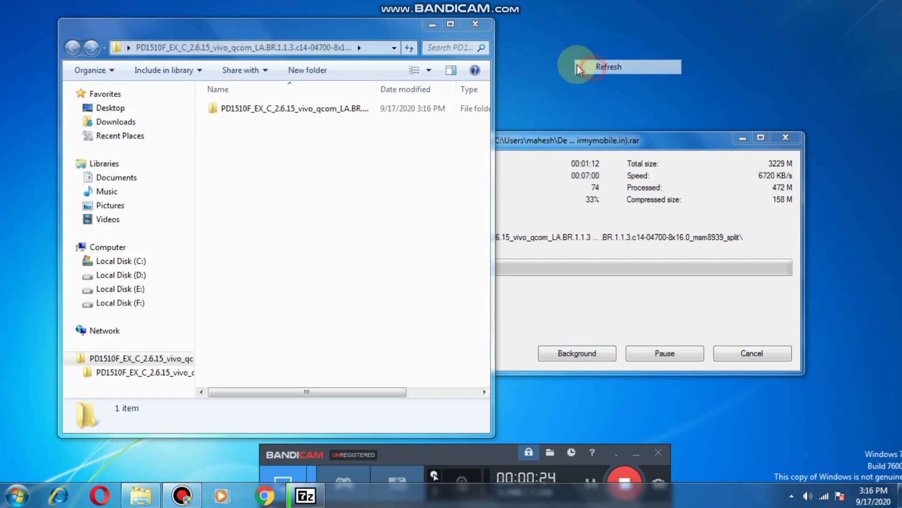
Dismiss the software counterfeiting notice, examine the firmware files in the inner PD1510F_EX_C_2.6.15 folder, and close the folder window.
left_click_drag(488, 158, 444, 158)
left_click_drag(249, 22, 207, 19)
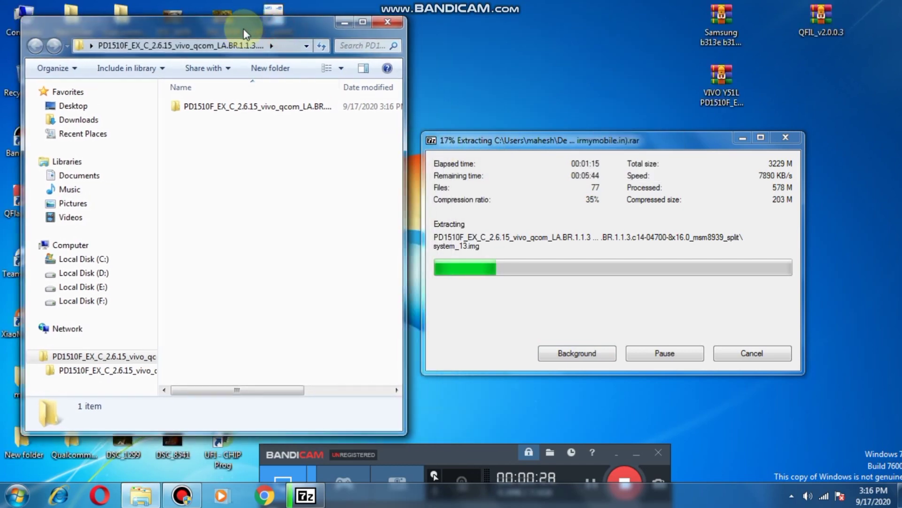
right_click(520, 39)
left_click(549, 79)
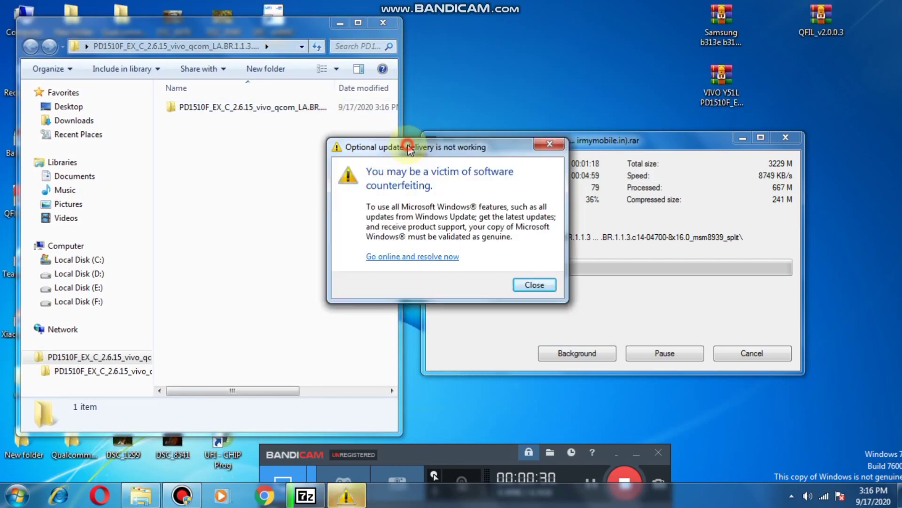
left_click(535, 285)
double_click(240, 108)
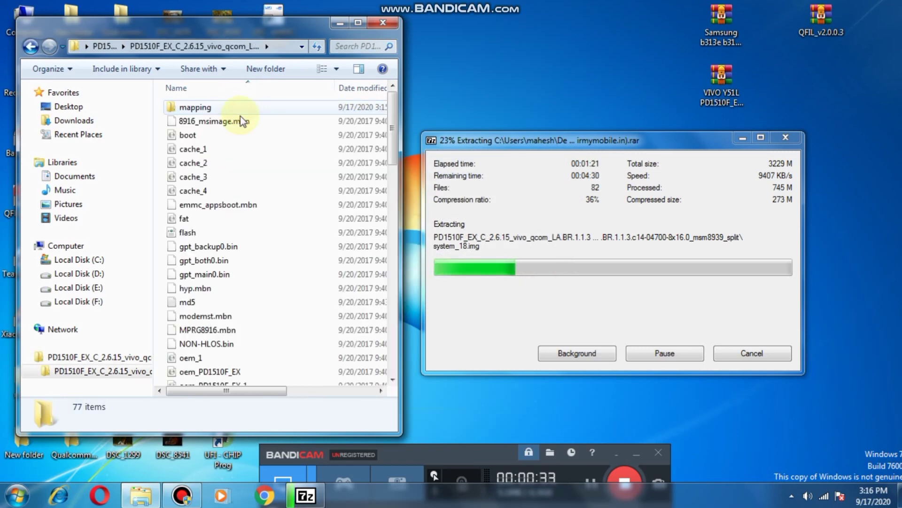
scroll(253, 158, "down", 10)
scroll(253, 158, "up", 4)
scroll(253, 163, "up", 5)
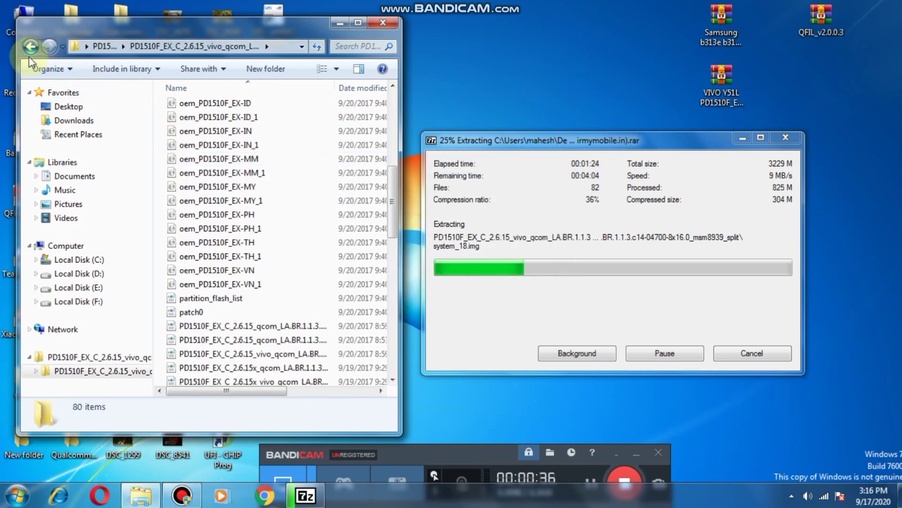
left_click(31, 46)
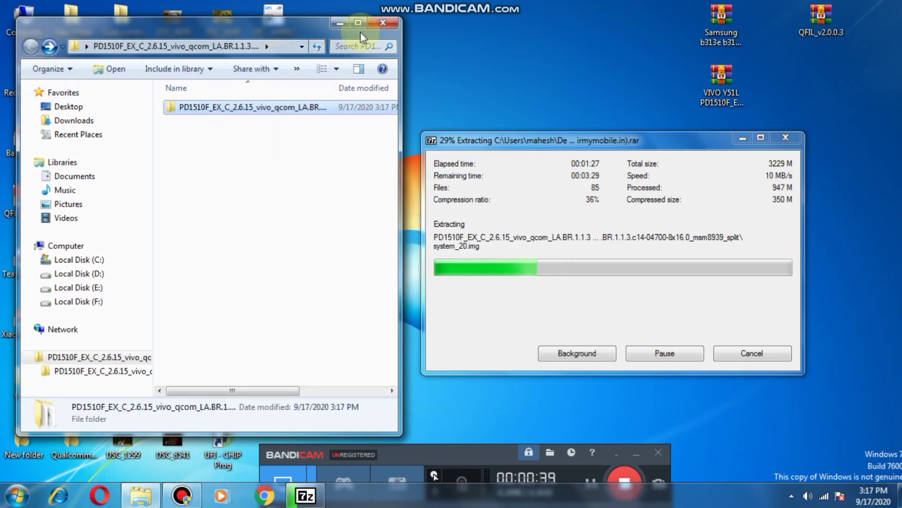
left_click(383, 24)
right_click(473, 38)
right_click(475, 53)
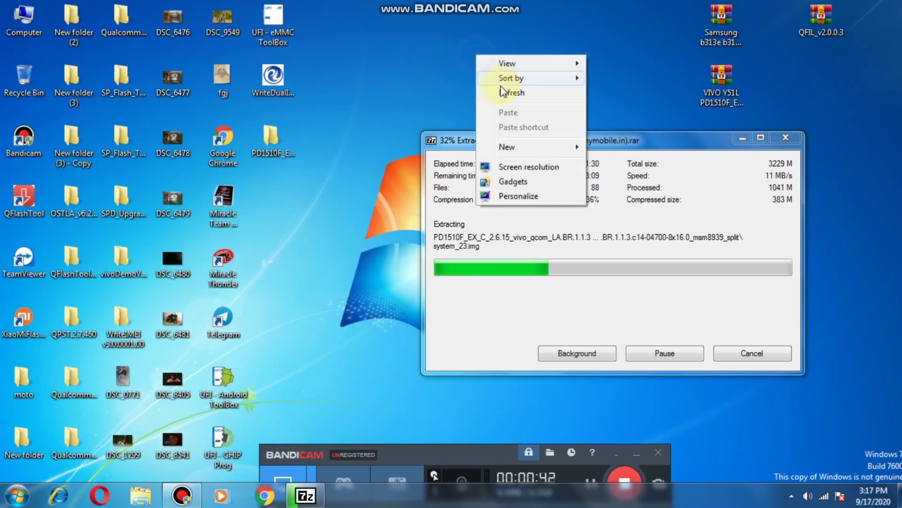
left_click(503, 90)
left_click(631, 457)
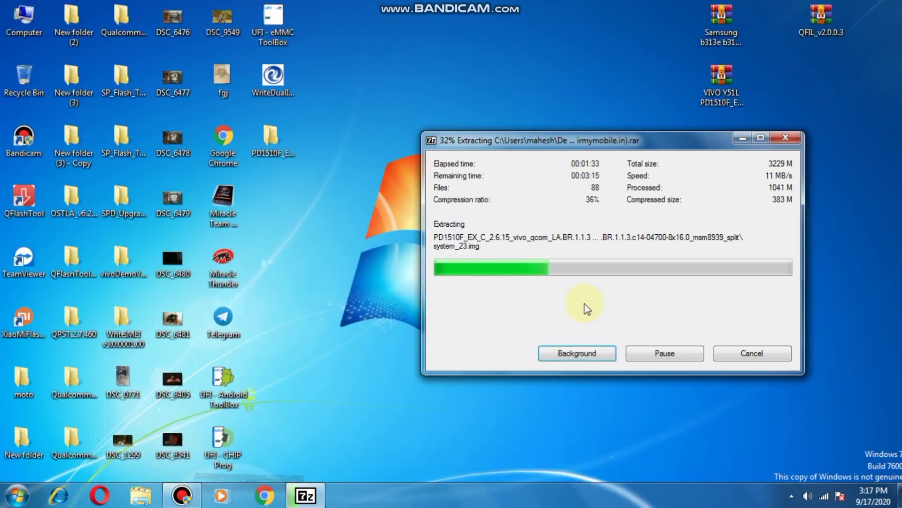
right_click(450, 42)
left_click(483, 96)
left_click_drag(534, 140, 587, 141)
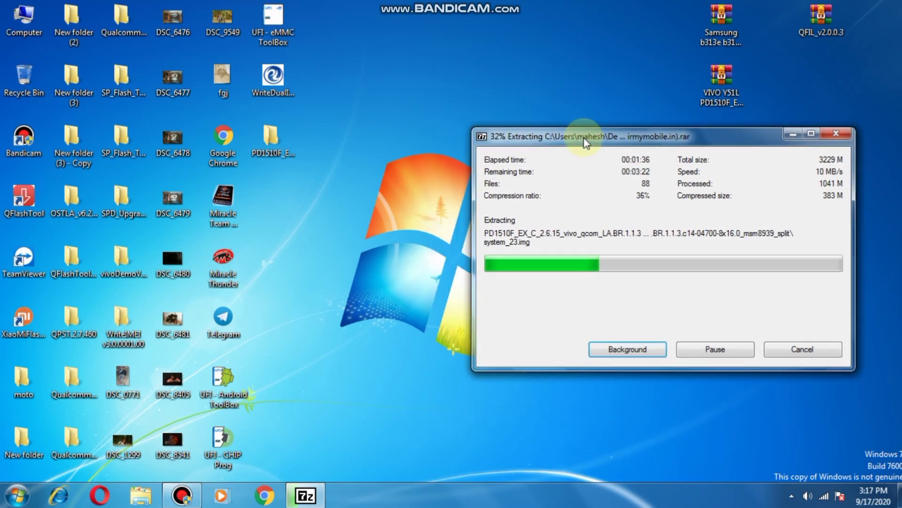
right_click(501, 66)
left_click(528, 100)
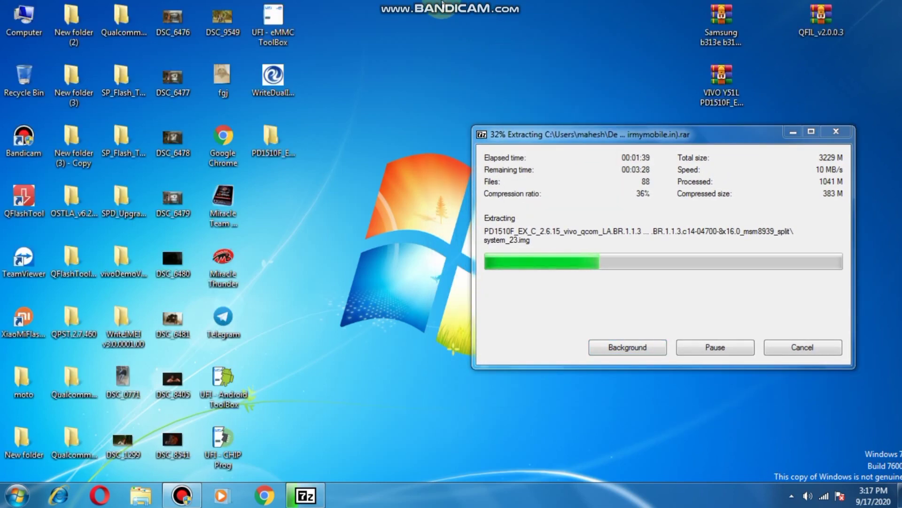
left_click(190, 494)
right_click(600, 23)
left_click(614, 62)
right_click(613, 49)
left_click(632, 85)
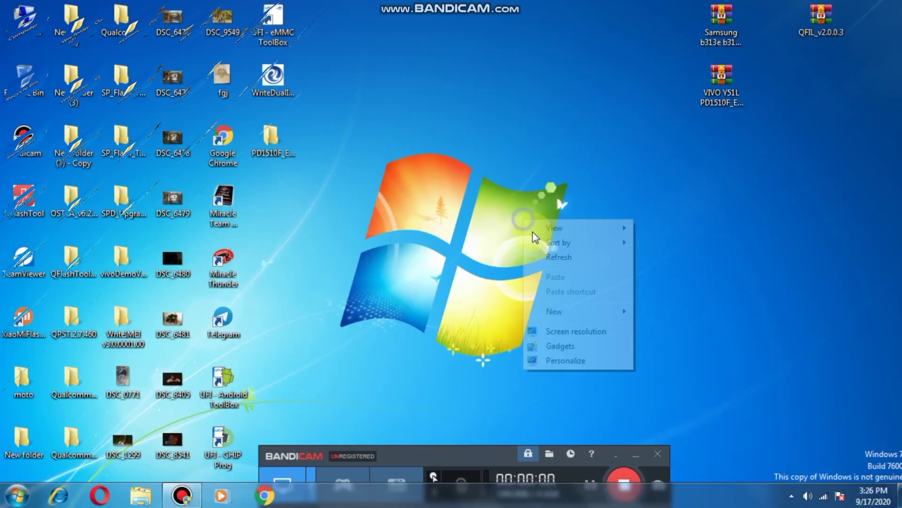
left_click(369, 159)
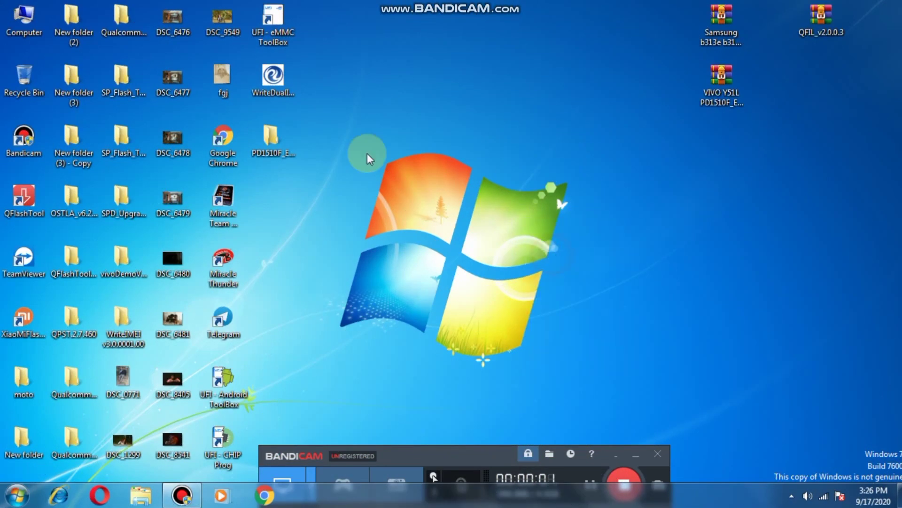
Extract the QPST_2.7.438.3 archive inside the extracted PD1510F flash file folder and check the contents of the Qpst subfolder.
double_click(271, 138)
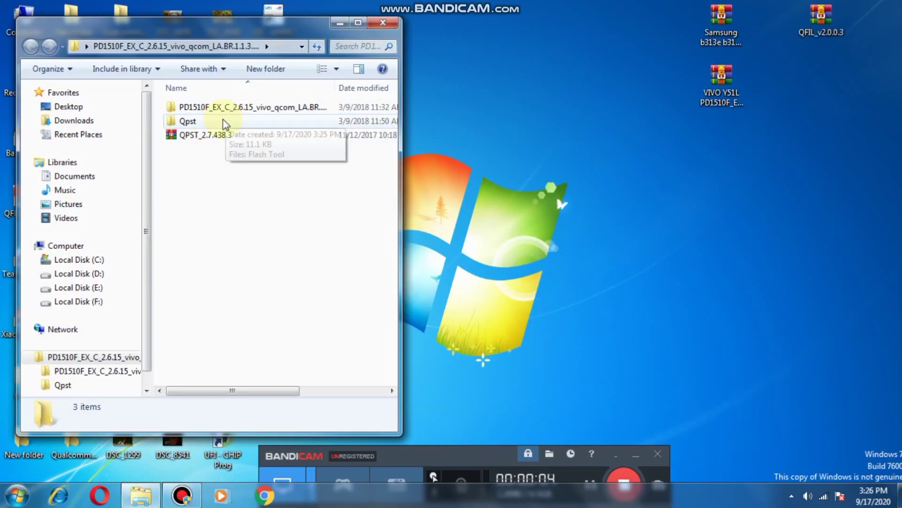
double_click(225, 122)
left_click(31, 46)
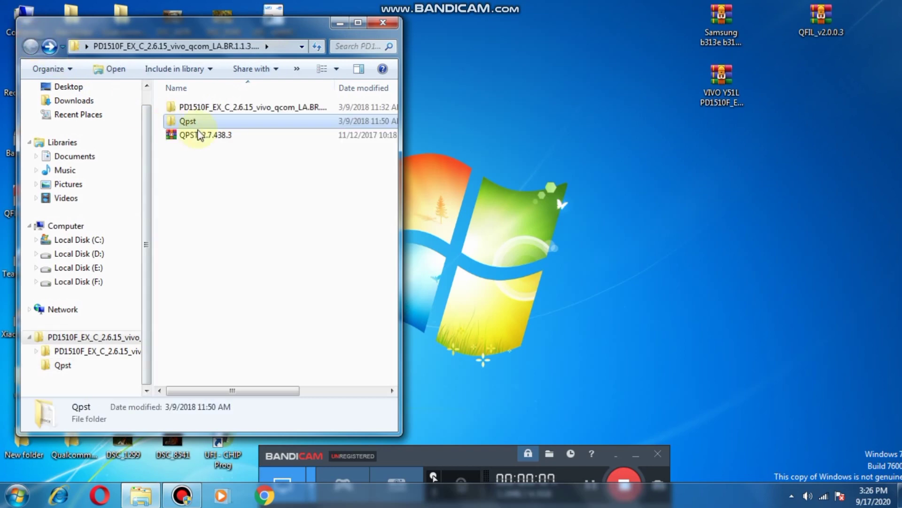
right_click(211, 141)
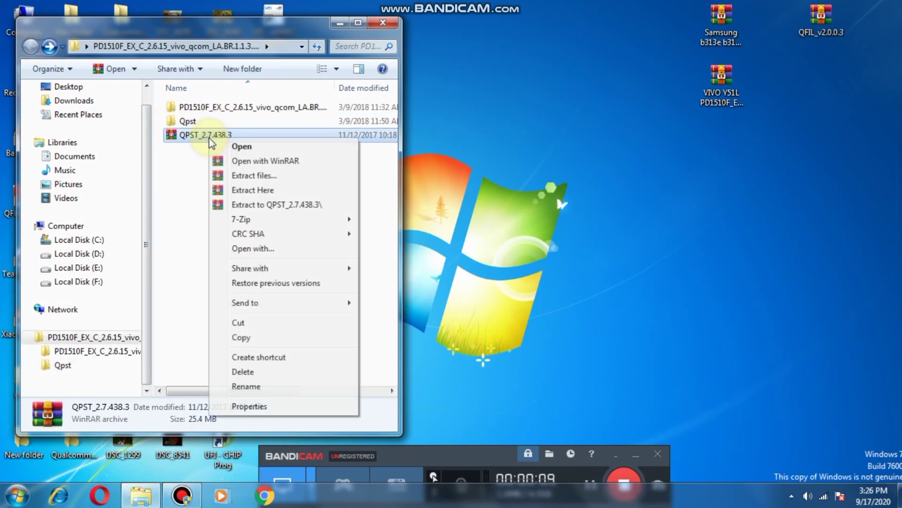
left_click(245, 184)
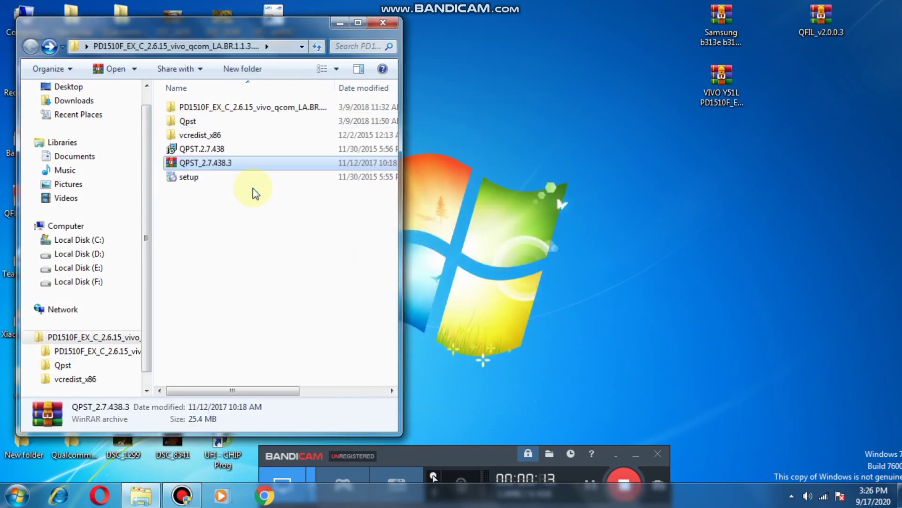
double_click(197, 121)
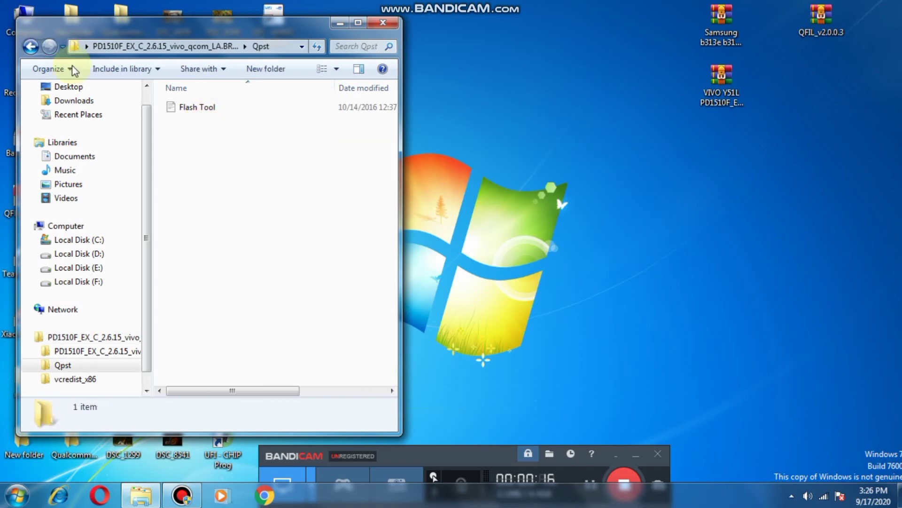
left_click(31, 46)
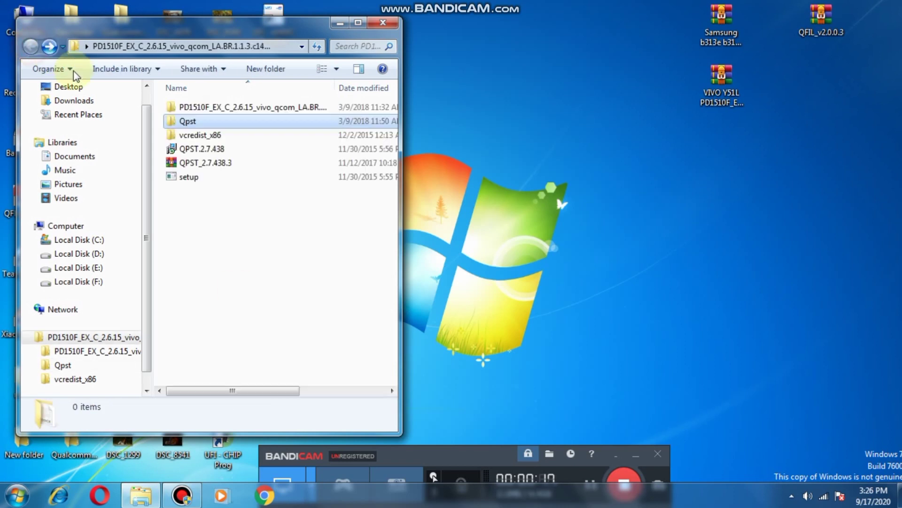
right_click(212, 151)
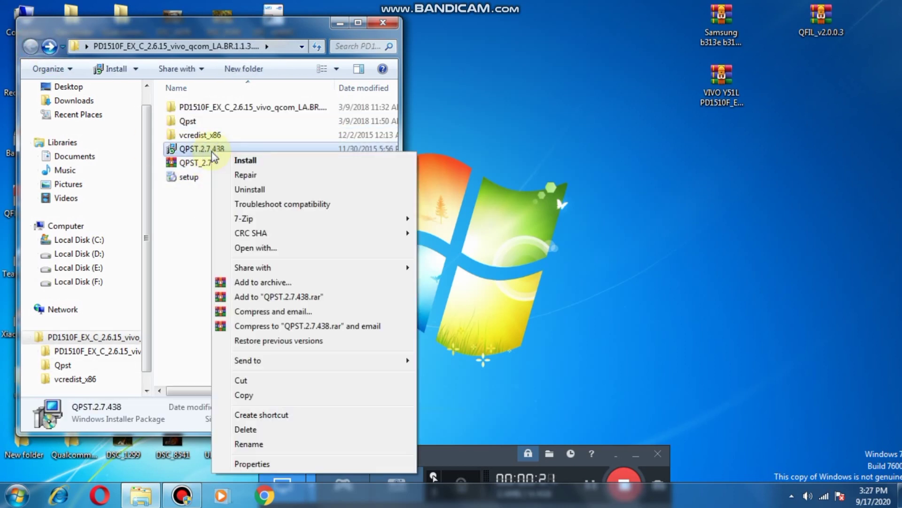
left_click(246, 160)
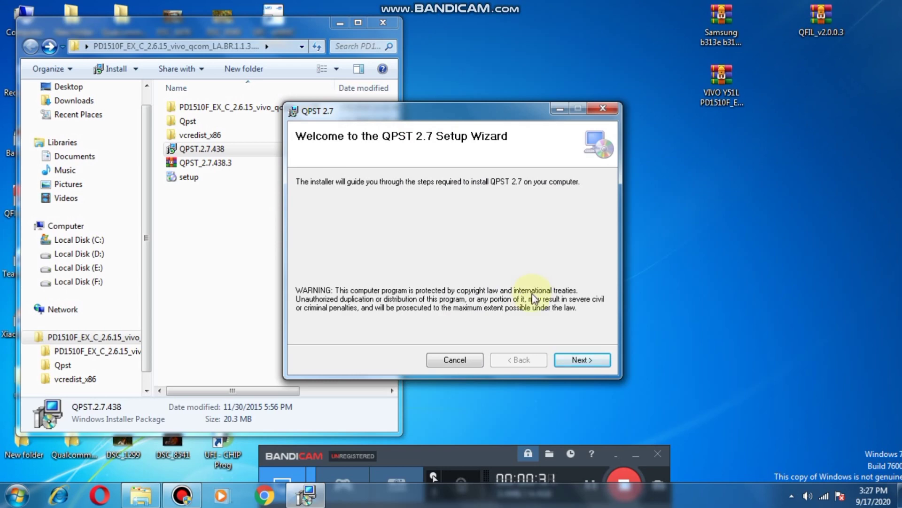
left_click(452, 360)
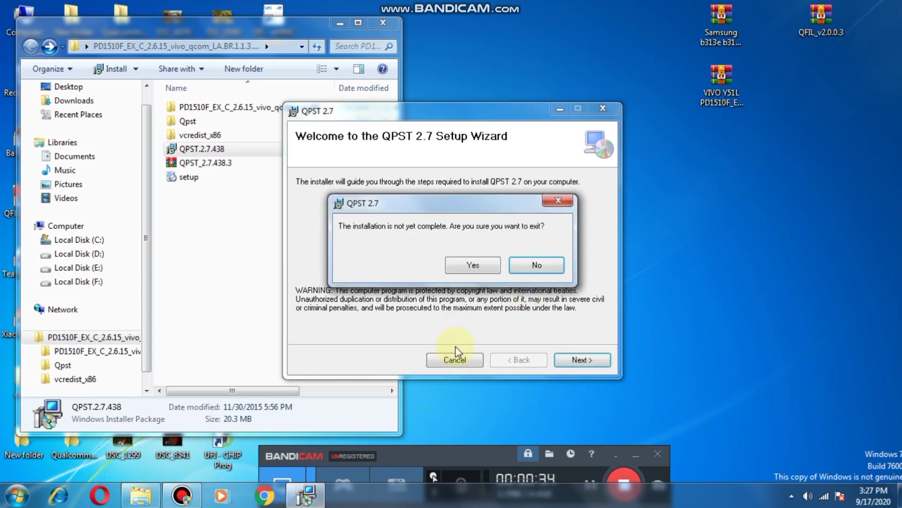
left_click(471, 265)
left_click(564, 360)
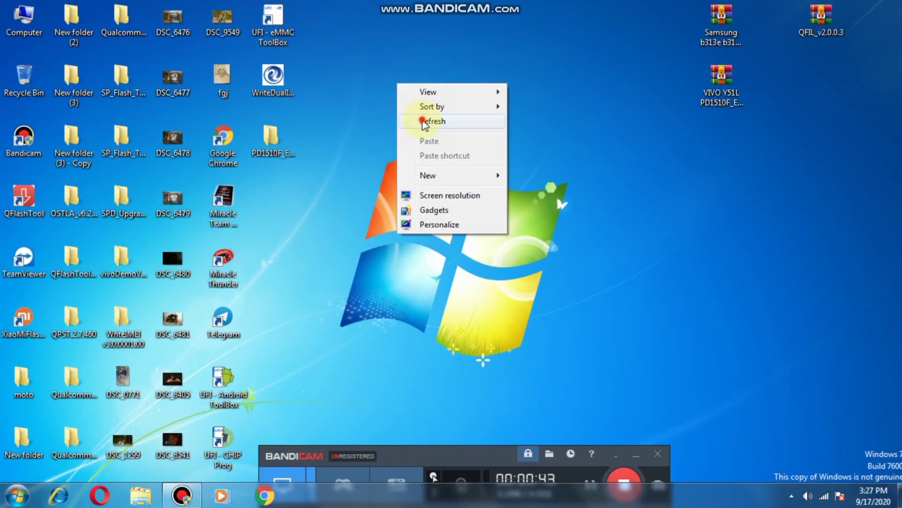
Move the QFIL_v2.0.0.3 archive beside the VIVO Y51L archive and extract it on the desktop with 7-Zip.
left_click(429, 141)
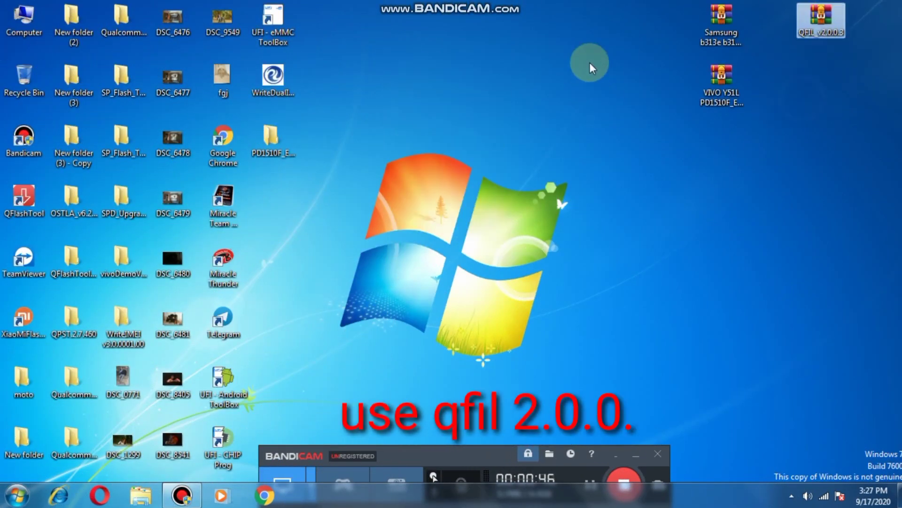
right_click(820, 23)
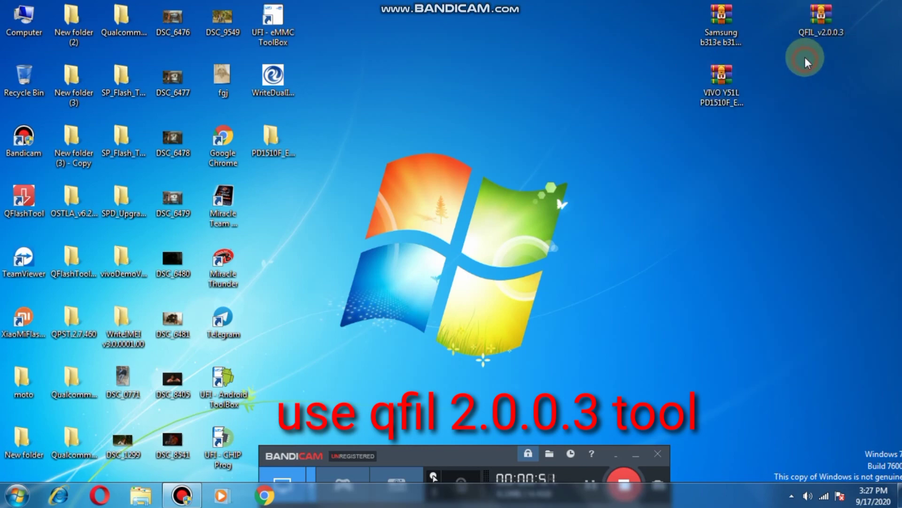
left_click_drag(820, 19, 826, 84)
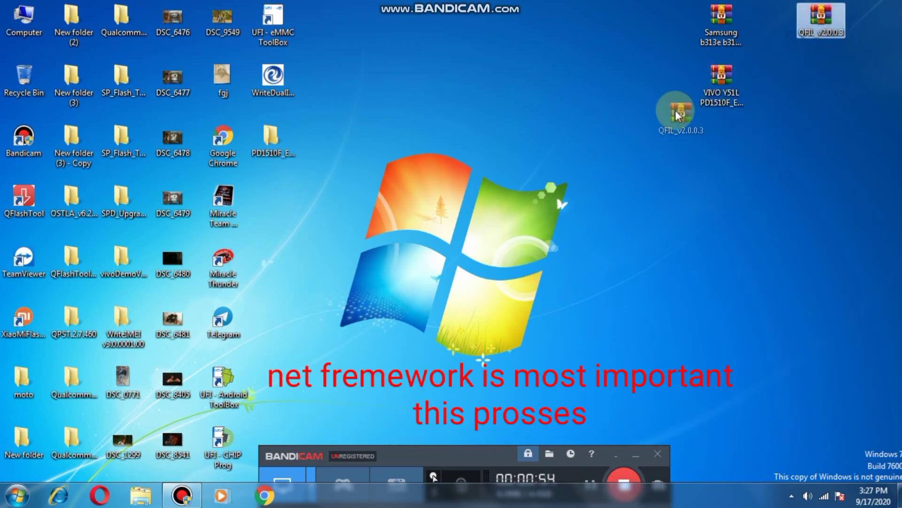
left_click_drag(676, 112, 671, 99)
right_click(660, 80)
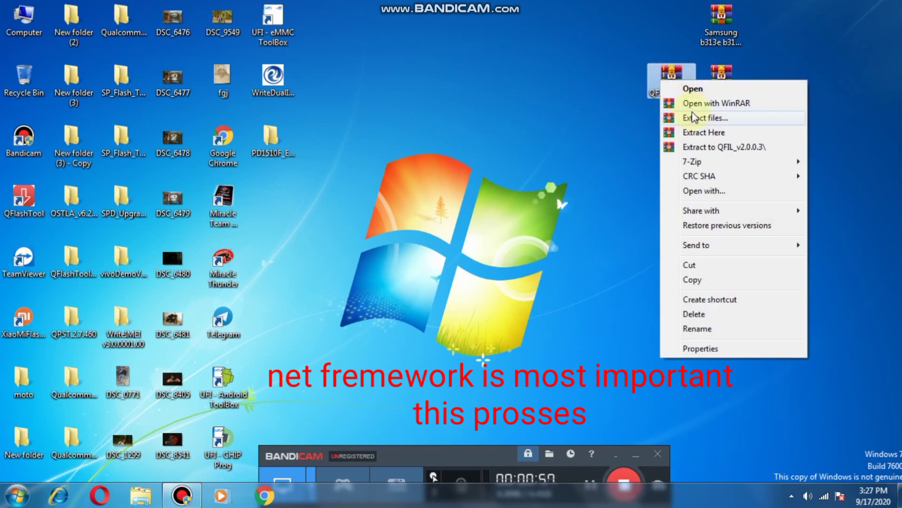
mouse_move(693, 161)
left_click(552, 207)
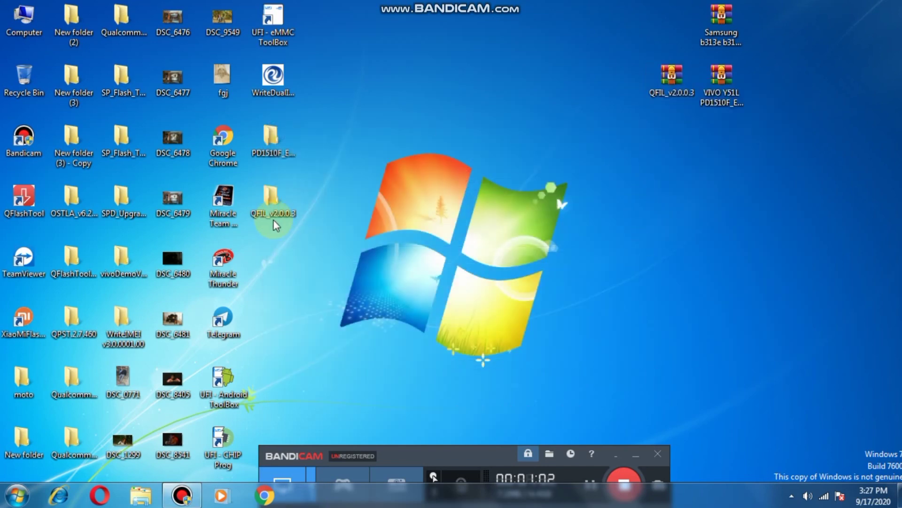
Launch the QFIL tool from the inner QFIL_v2.0.0.3 folder on the desktop.
double_click(291, 221)
double_click(232, 113)
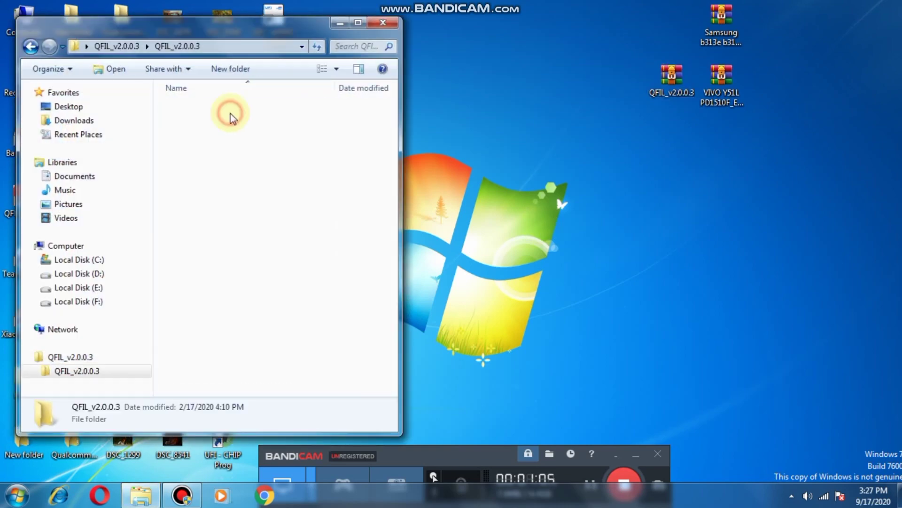
double_click(213, 136)
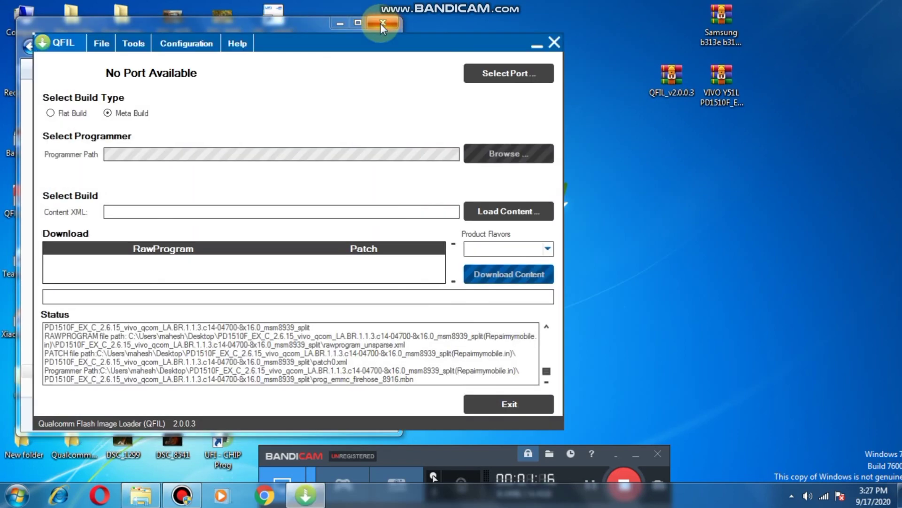
Close the open folder window and move the QFIL window clear of the desktop icons.
left_click(382, 25)
right_click(404, 19)
left_click(439, 47)
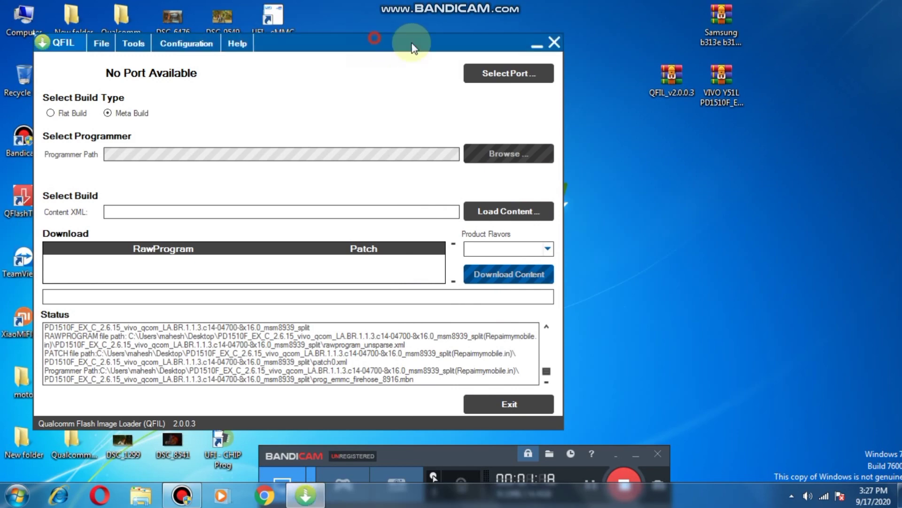
left_click_drag(368, 43, 657, 38)
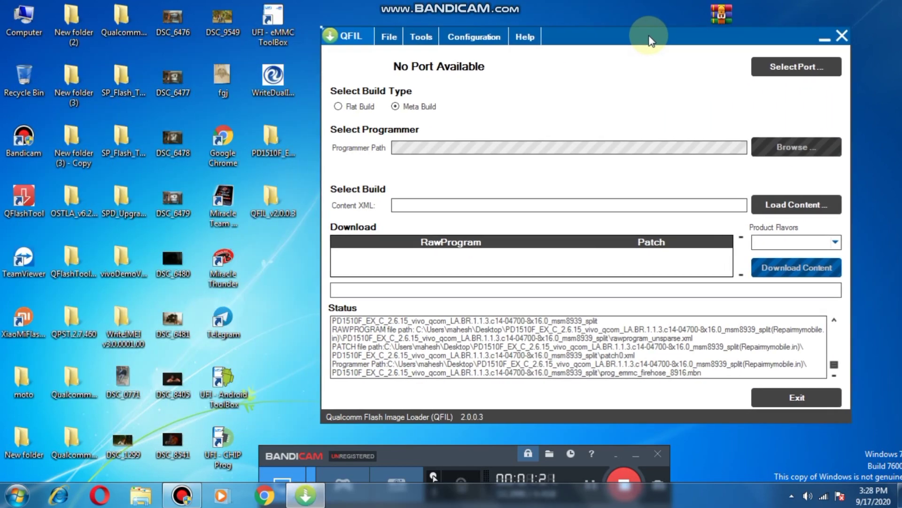
right_click(579, 9)
left_click(614, 46)
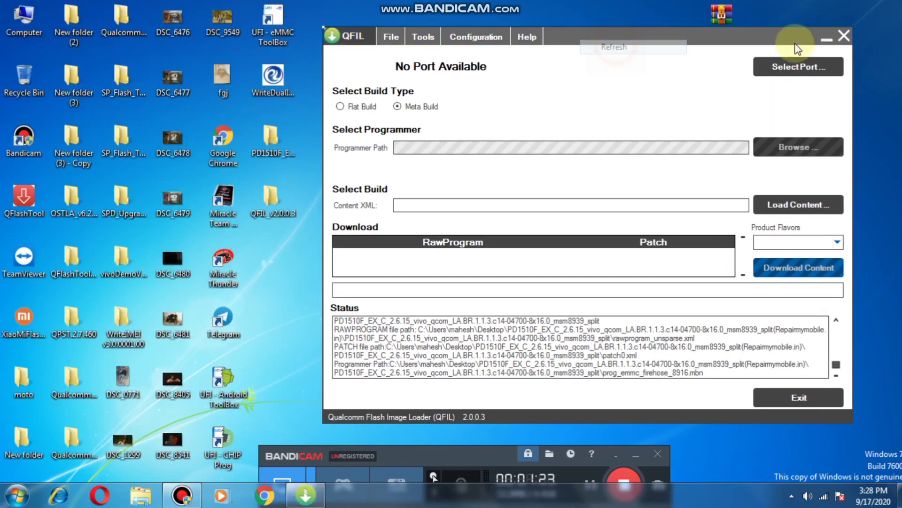
Set the build type to Flat Build and load prog_emmc_firehose_8916.mbn from the inner PD1510F_EX_C_2.6.15 desktop folder as the programmer.
left_click(340, 107)
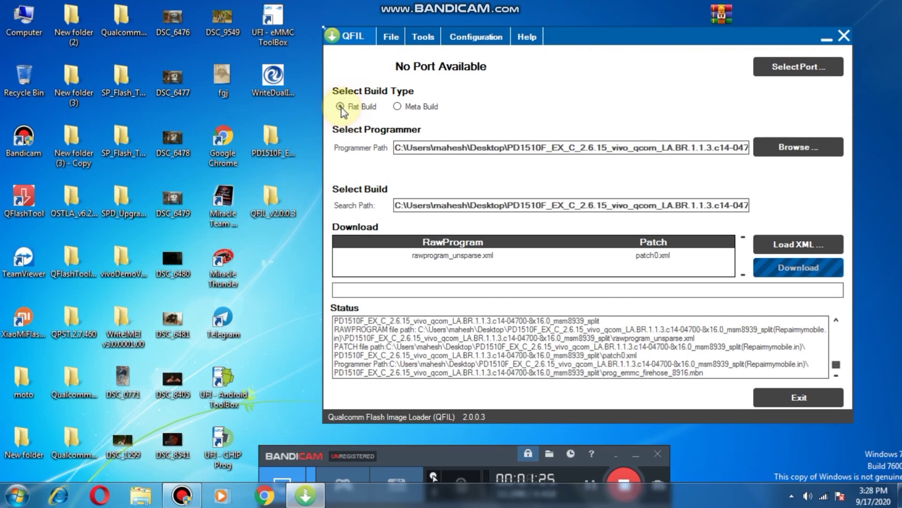
left_click(805, 147)
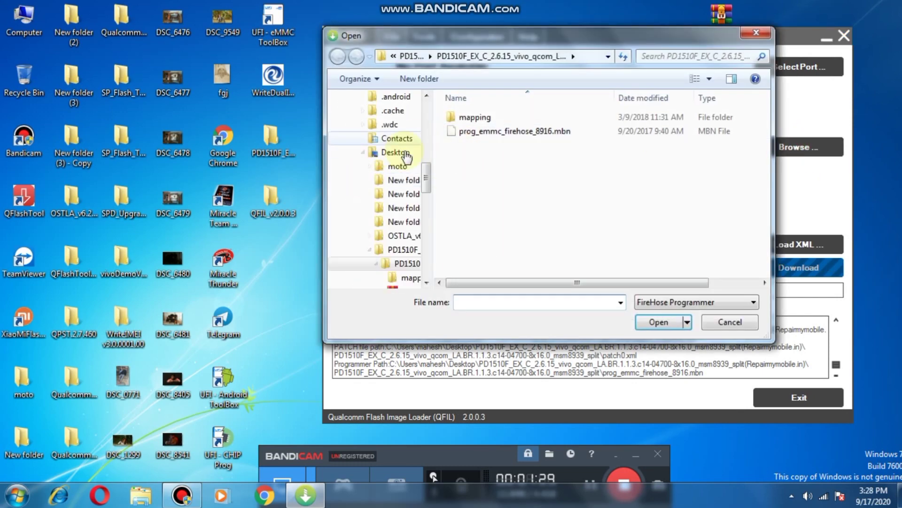
left_click_drag(427, 180, 438, 117)
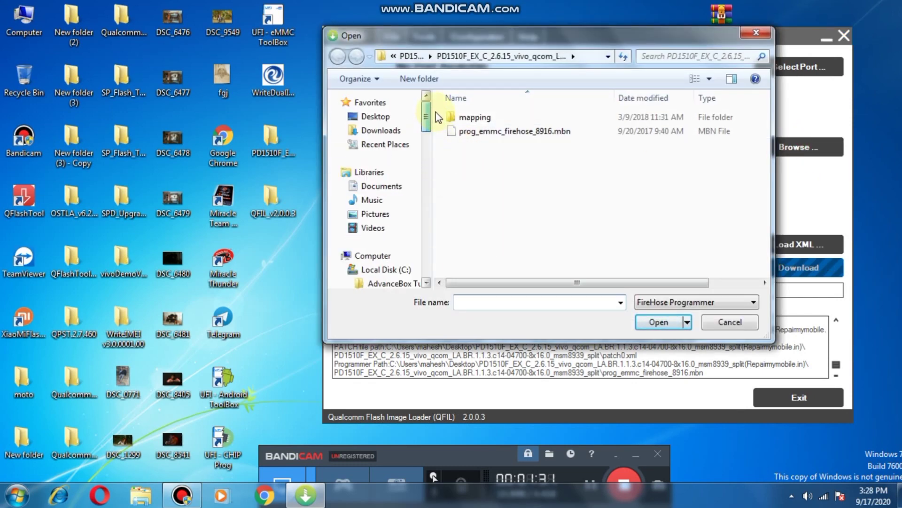
left_click(379, 117)
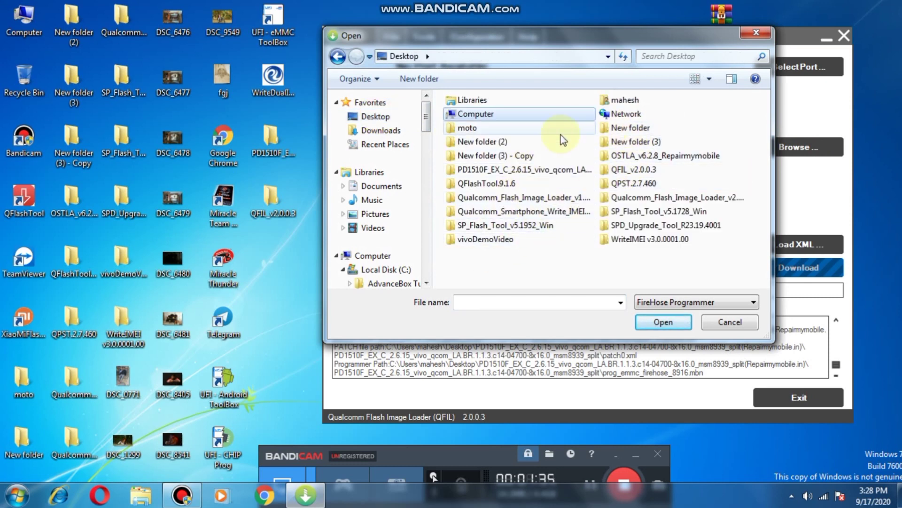
double_click(484, 175)
double_click(485, 119)
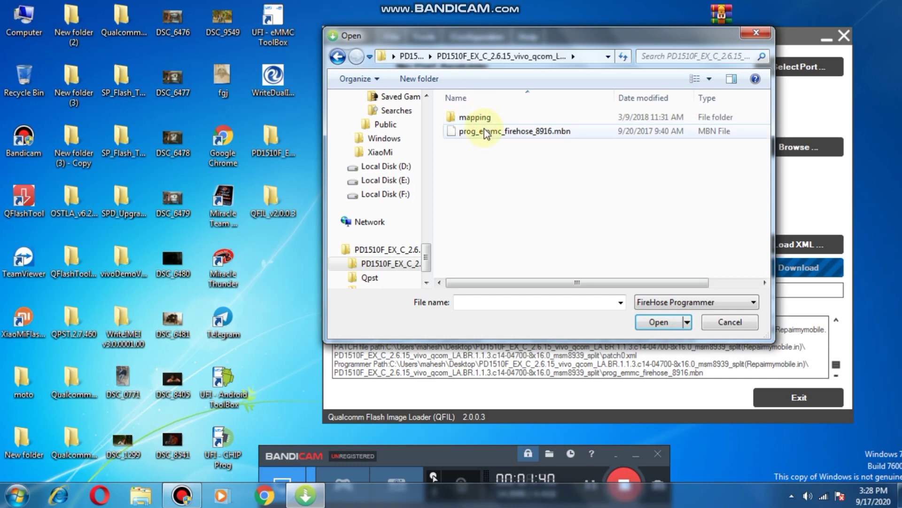
double_click(480, 131)
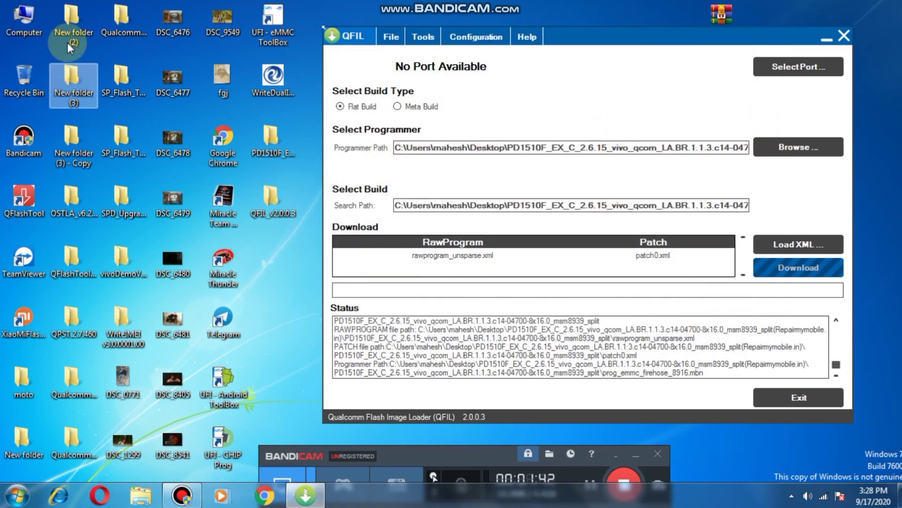
Load rawprogram_unsparse as the RawProgram file and patch0 as the Patch file for the flat build.
left_click(795, 251)
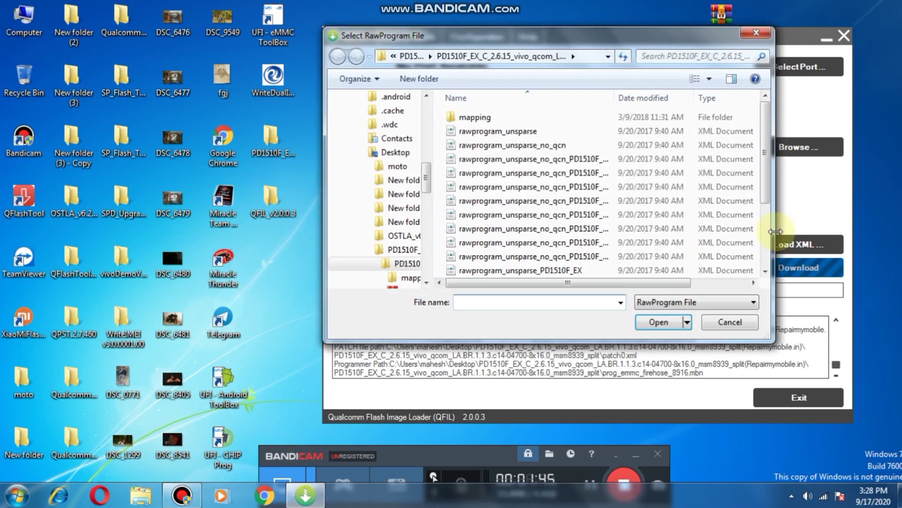
double_click(487, 133)
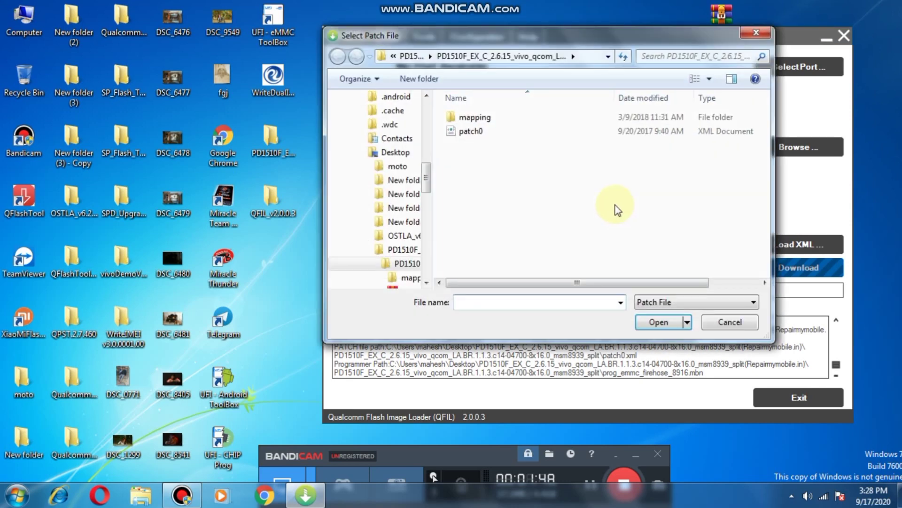
double_click(463, 133)
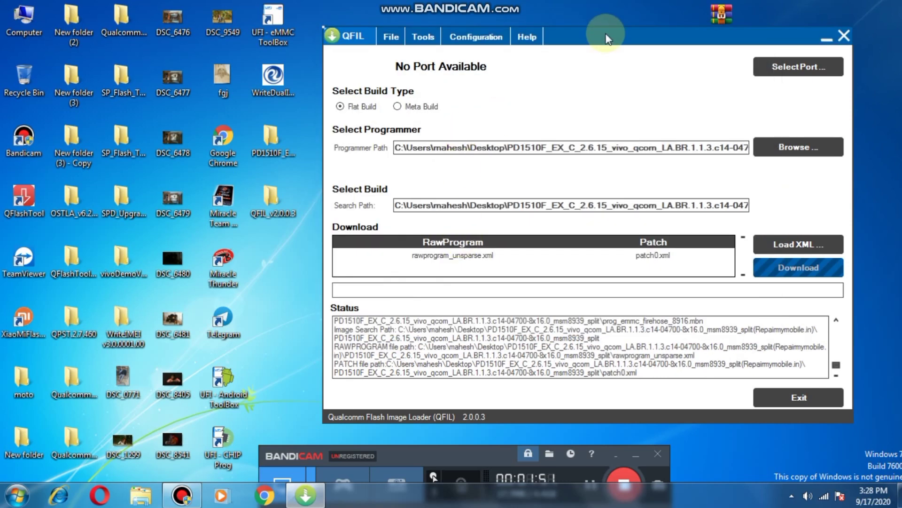
Open Device Manager from the computer's system properties, close the System window, and arrange a narrowed Device Manager beside QFIL.
left_click_drag(605, 34, 625, 24)
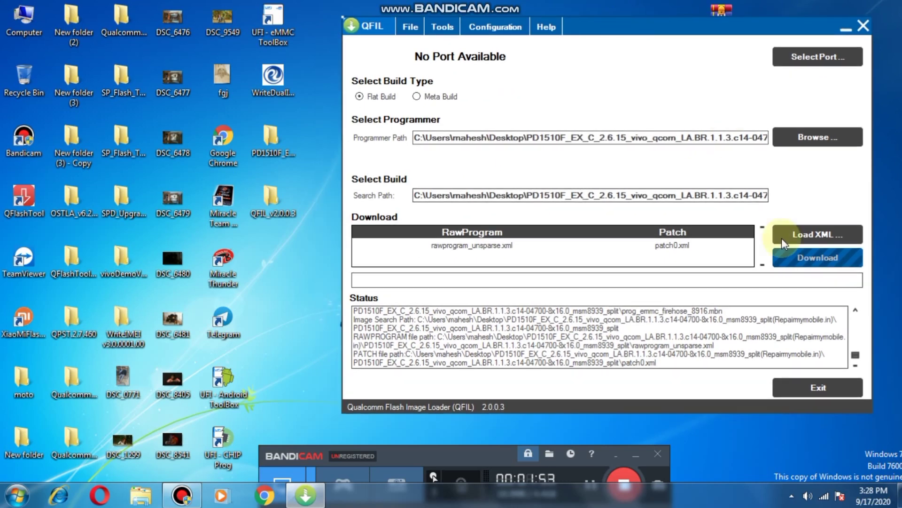
right_click(23, 19)
left_click(60, 147)
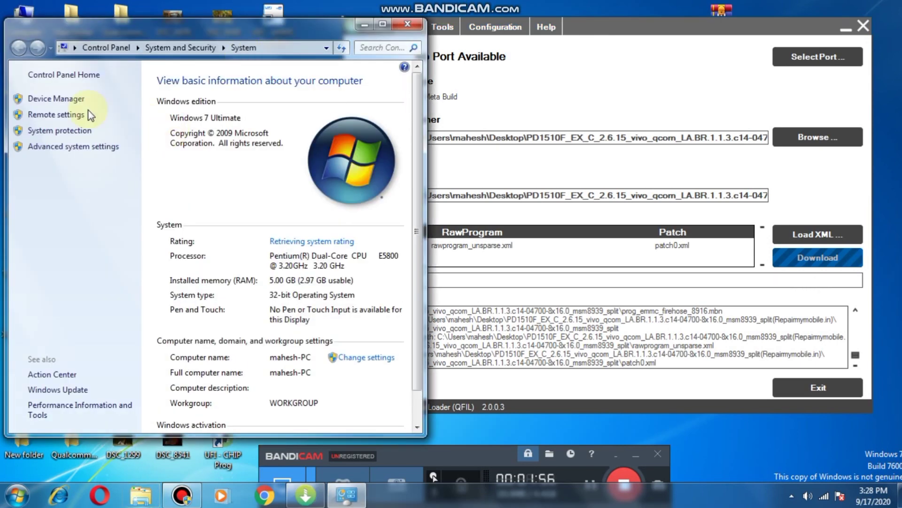
left_click(405, 24)
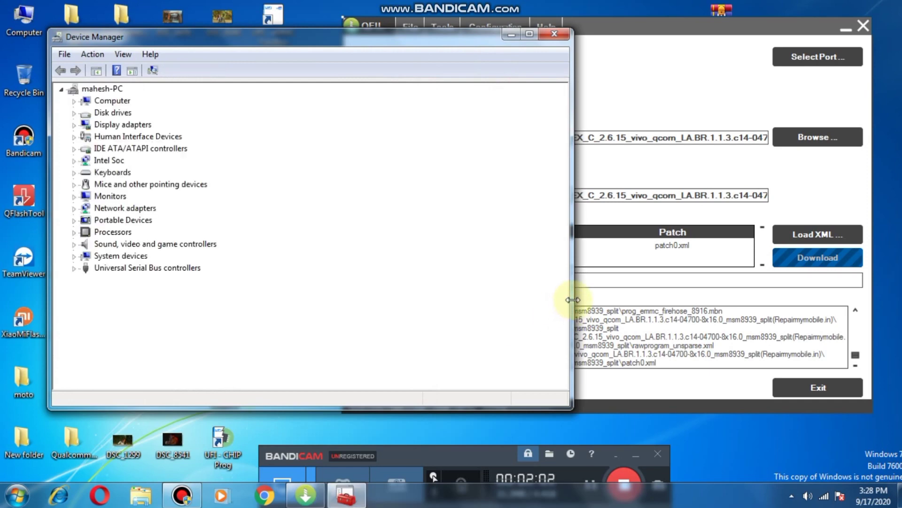
left_click_drag(570, 298, 253, 249)
left_click_drag(138, 40, 121, 59)
right_click(315, 89)
mouse_move(347, 98)
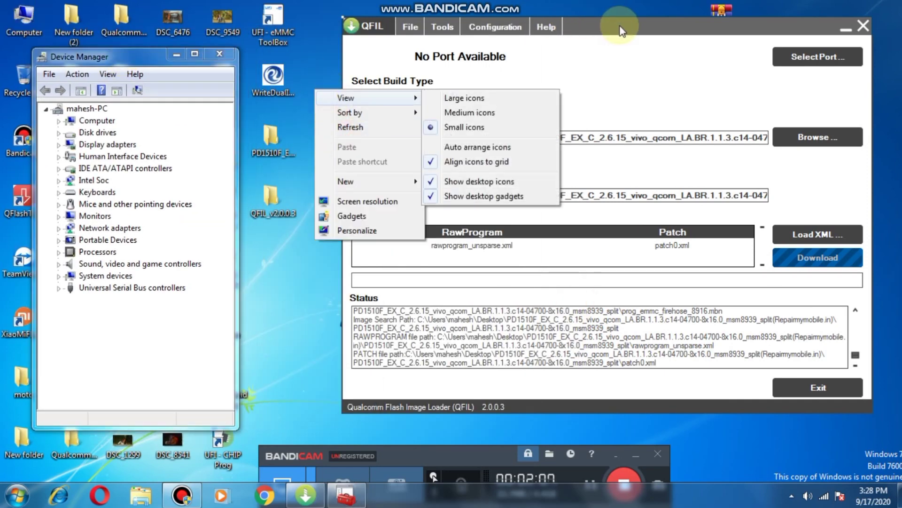
left_click(621, 29)
left_click_drag(621, 29, 554, 59)
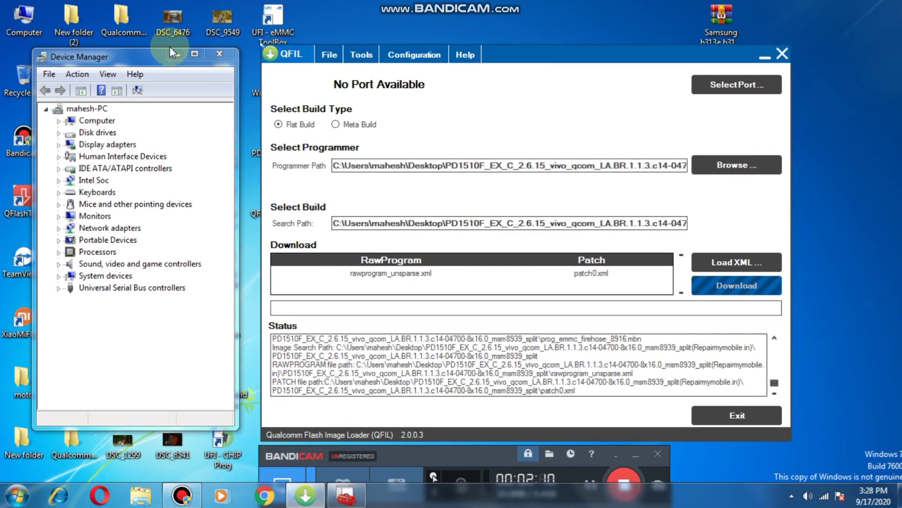
left_click_drag(130, 54, 135, 53)
right_click(473, 13)
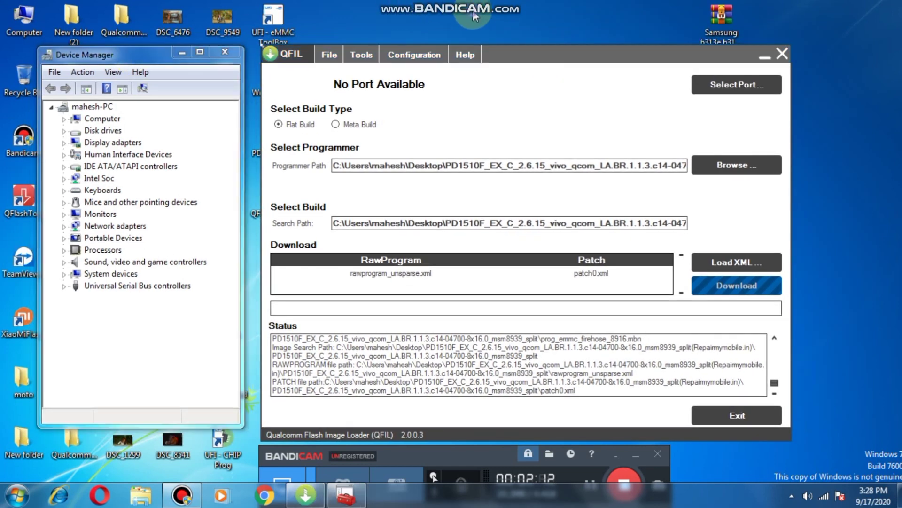
left_click(494, 47)
right_click(473, 13)
left_click(494, 49)
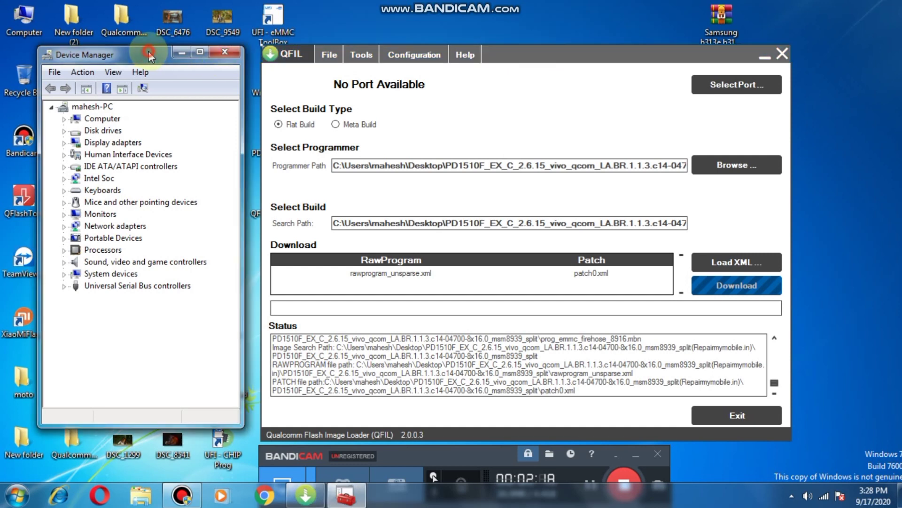
mouse_move(138, 59)
left_mouse_down()
mouse_move(155, 62)
mouse_move(150, 52)
left_mouse_up()
right_click(504, 19)
left_click(526, 58)
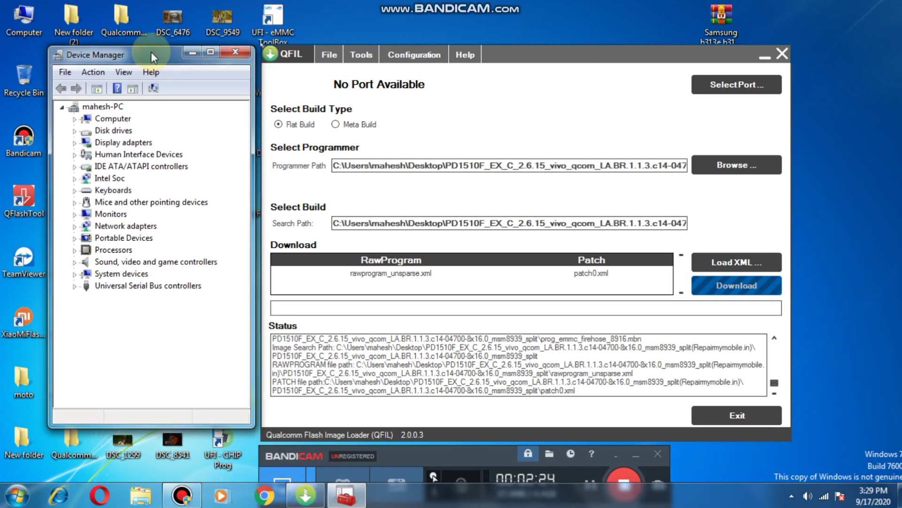
right_click(438, 10)
left_click(474, 48)
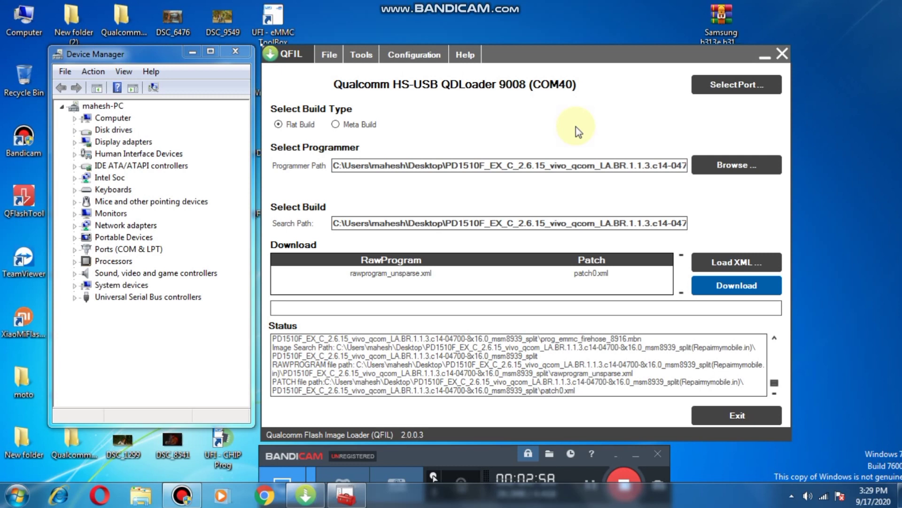
Expand Ports (COM & LPT) in Device Manager to check the phone's port, and start the firmware download in QFIL.
double_click(134, 250)
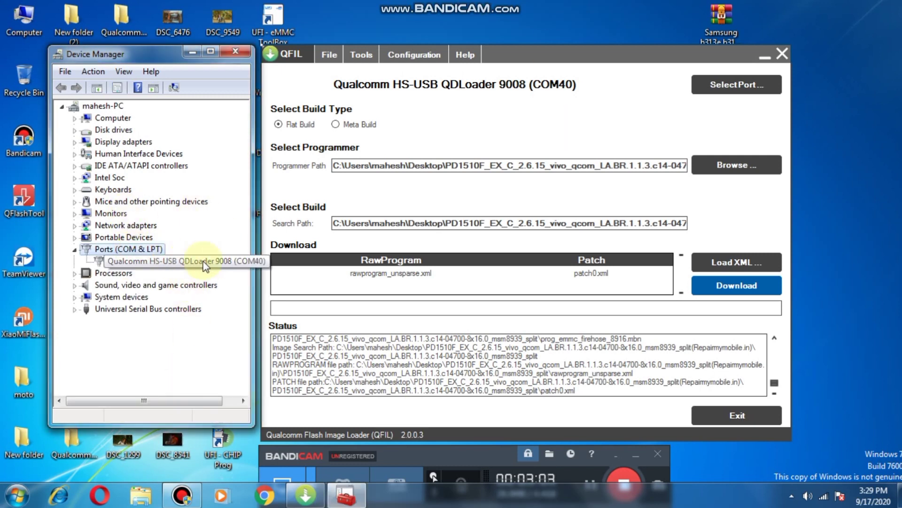
left_click(528, 57)
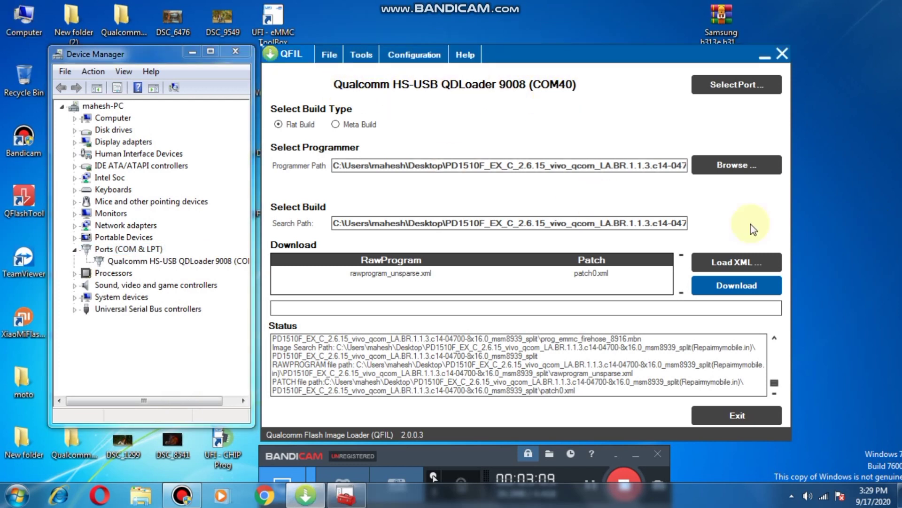
left_click(745, 288)
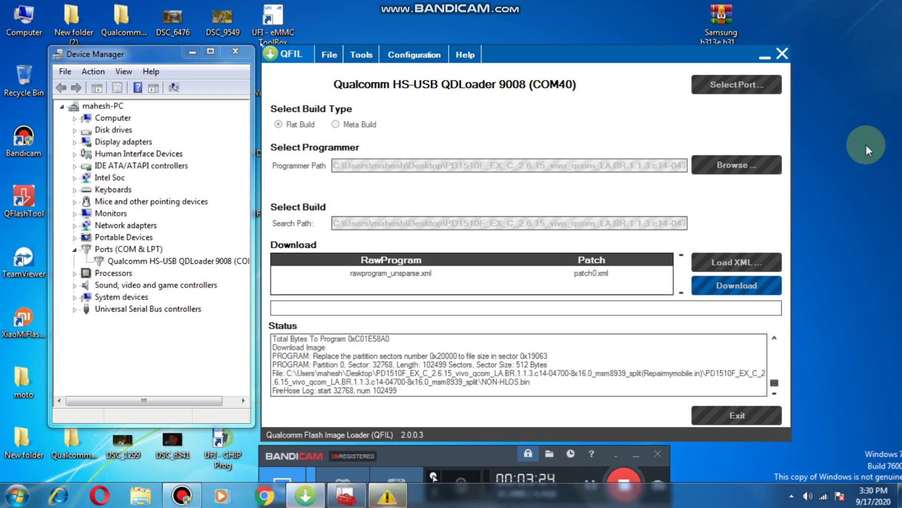
Bring up the Windows warning that appeared during flashing and dismiss it.
left_click(387, 495)
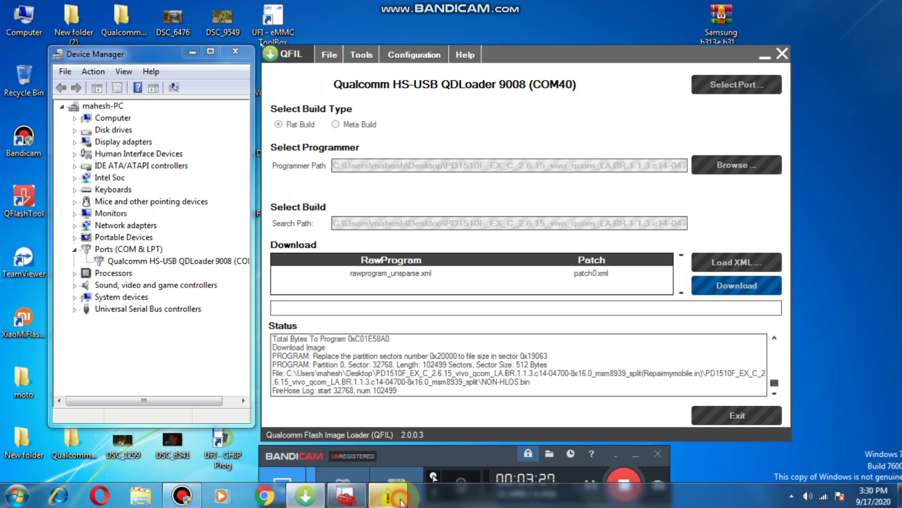
left_click(535, 286)
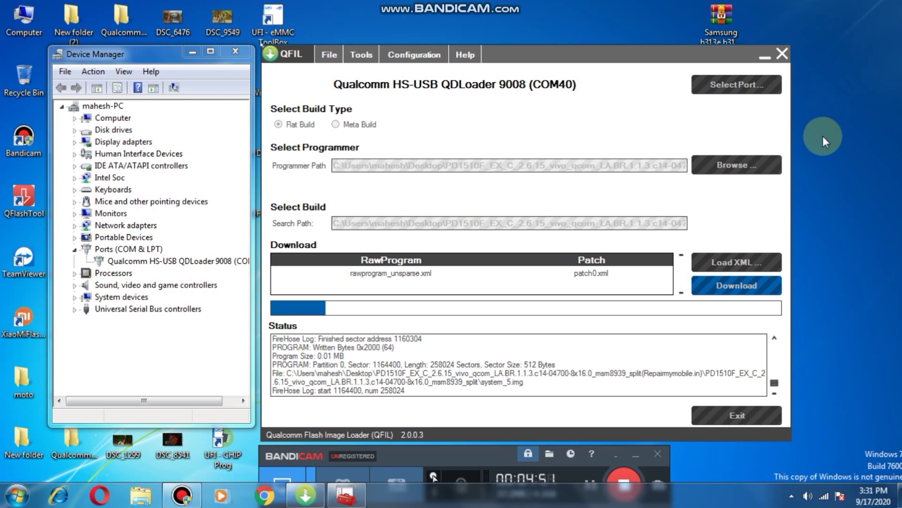
right_click(830, 105)
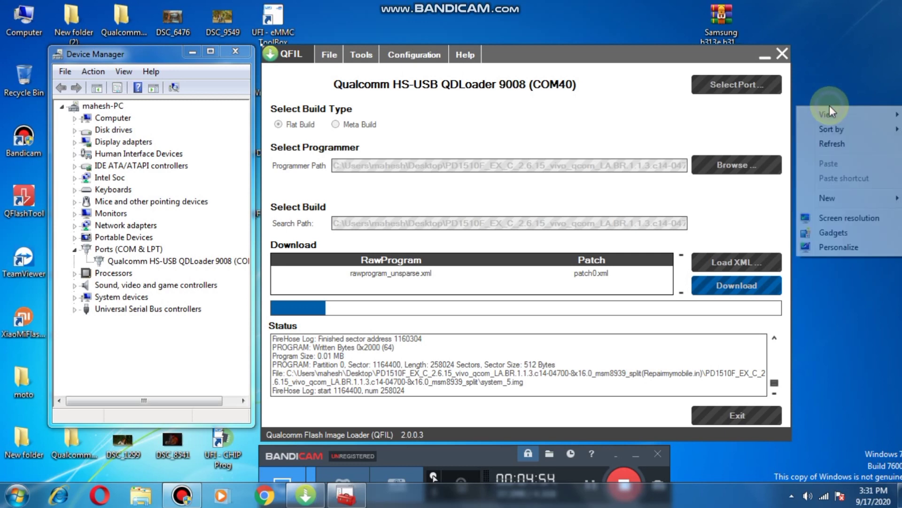
left_click(835, 144)
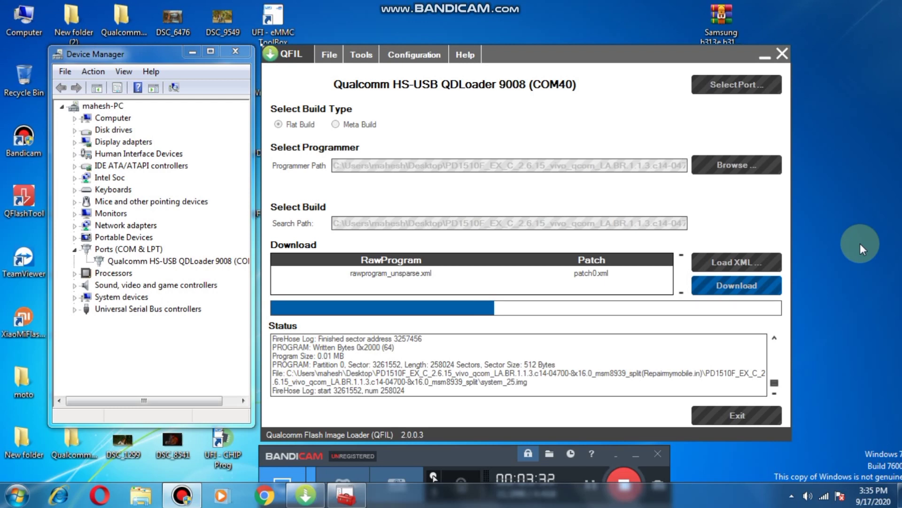
right_click(863, 230)
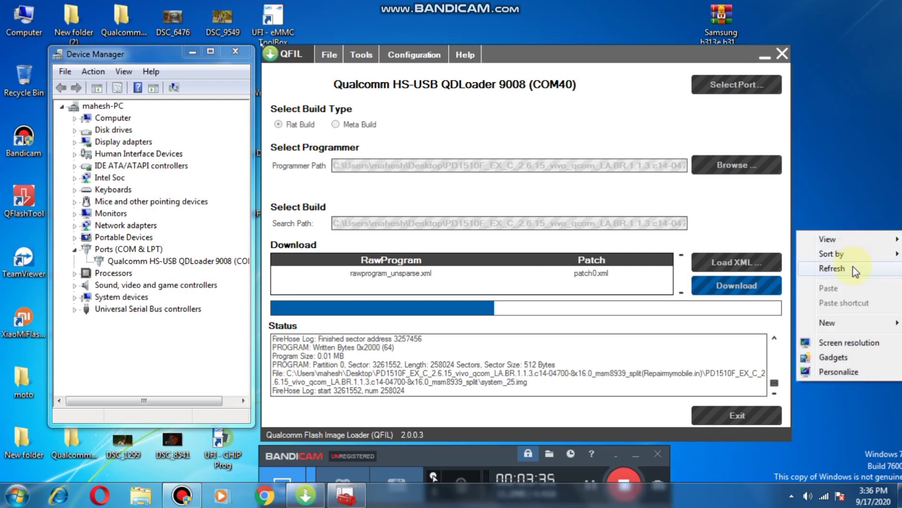
left_click(834, 268)
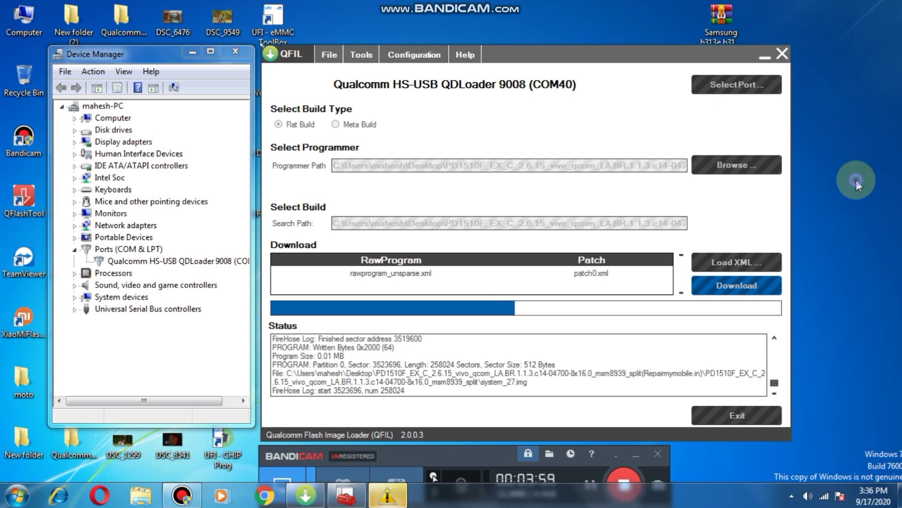
right_click(856, 179)
left_click(862, 217)
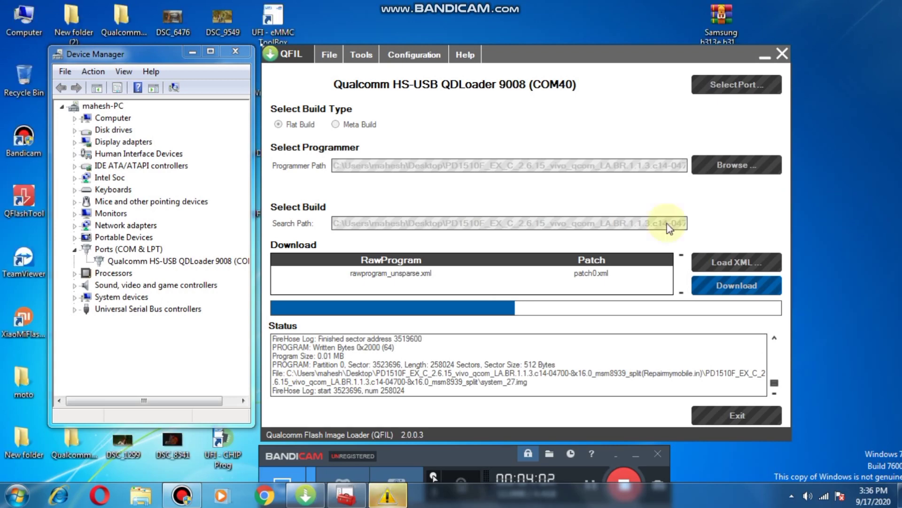
Bring up the software counterfeiting notice, move it off the QFIL window, and close it.
left_click(387, 495)
left_click_drag(485, 151, 255, 150)
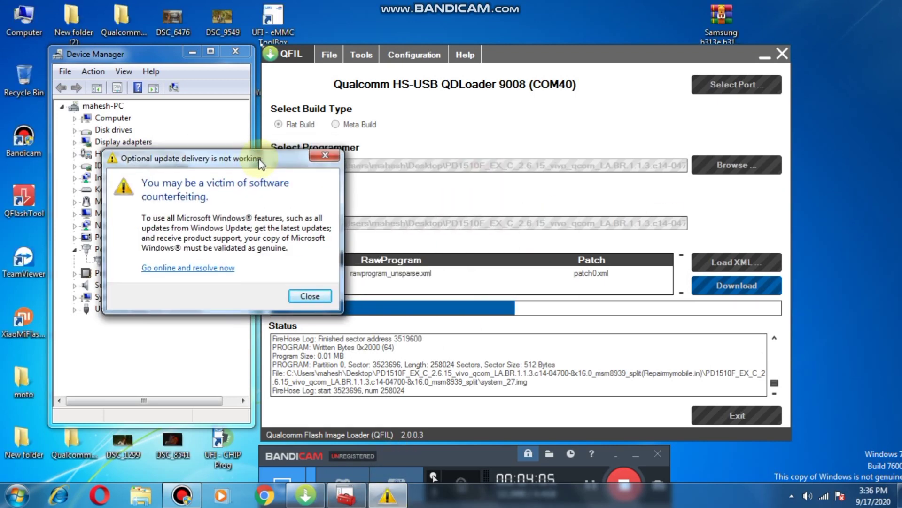
left_click(304, 284)
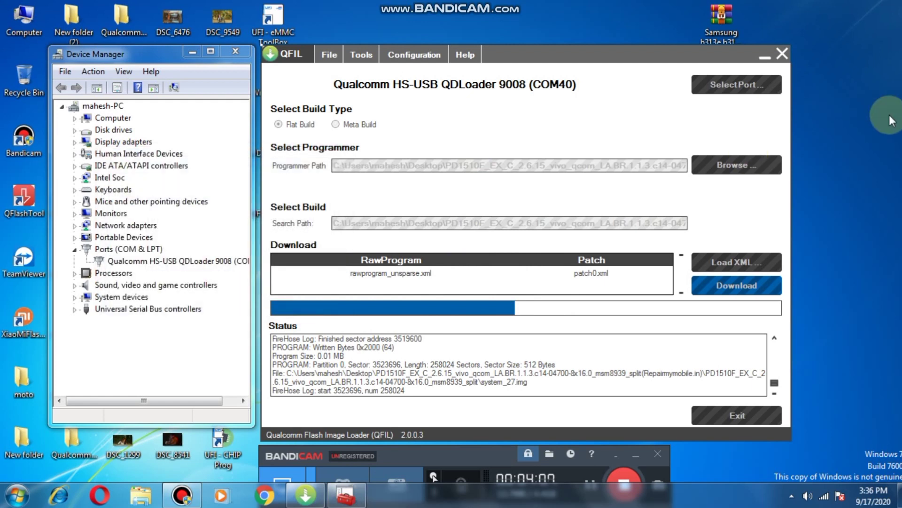
right_click(857, 129)
left_click(859, 167)
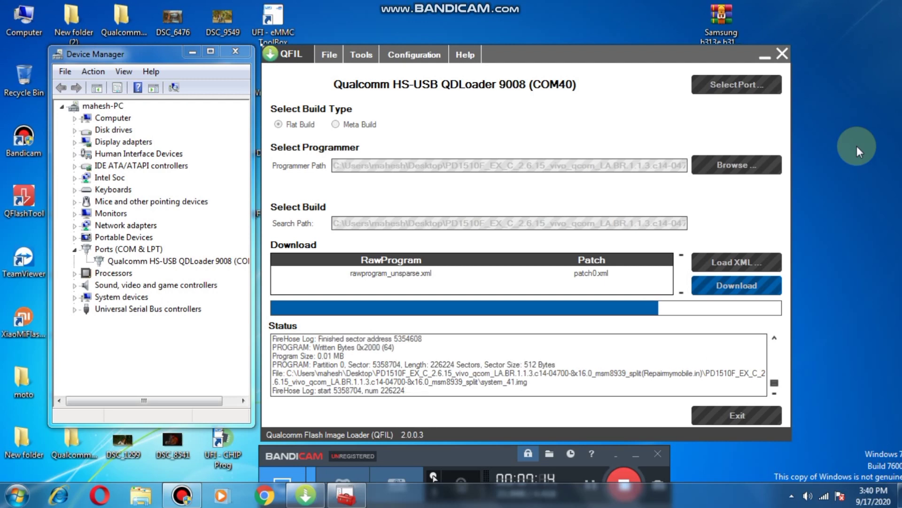
right_click(833, 189)
left_click(828, 229)
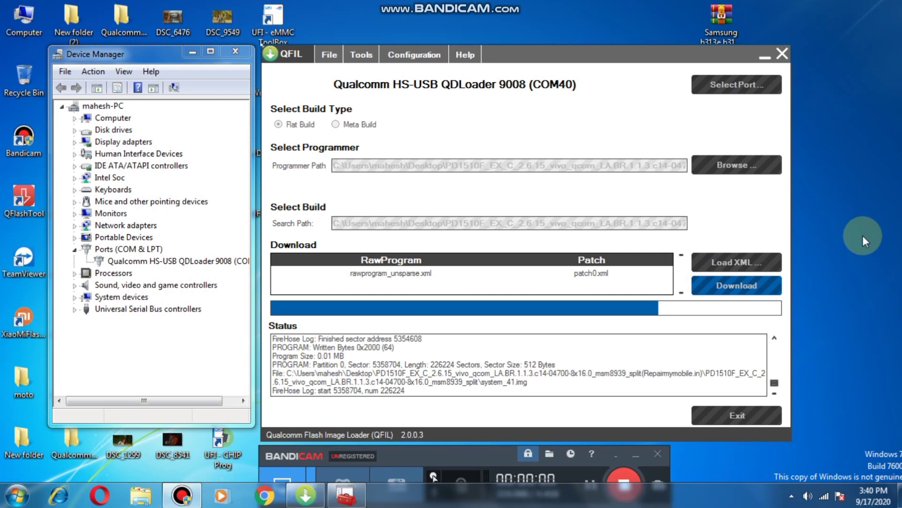
right_click(865, 241)
left_click(862, 254)
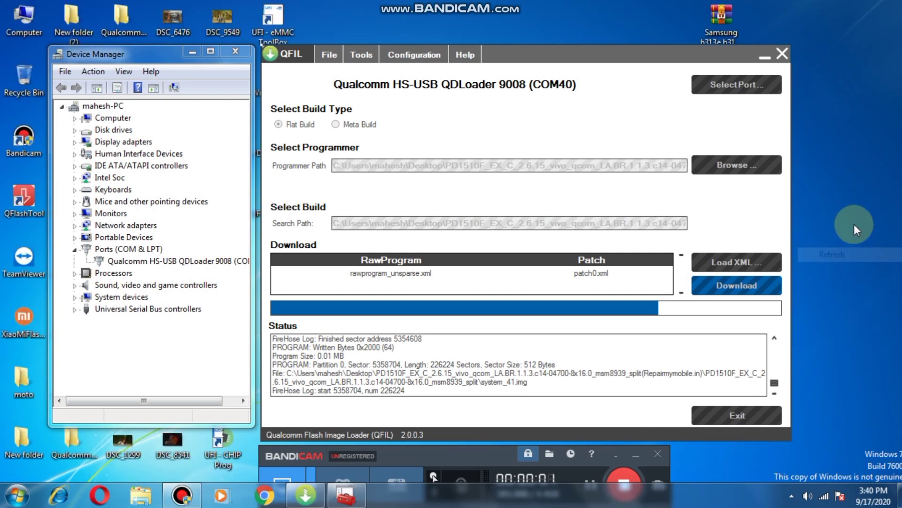
mouse_move(468, 459)
left_mouse_down()
mouse_move(475, 466)
mouse_move(465, 458)
left_mouse_up()
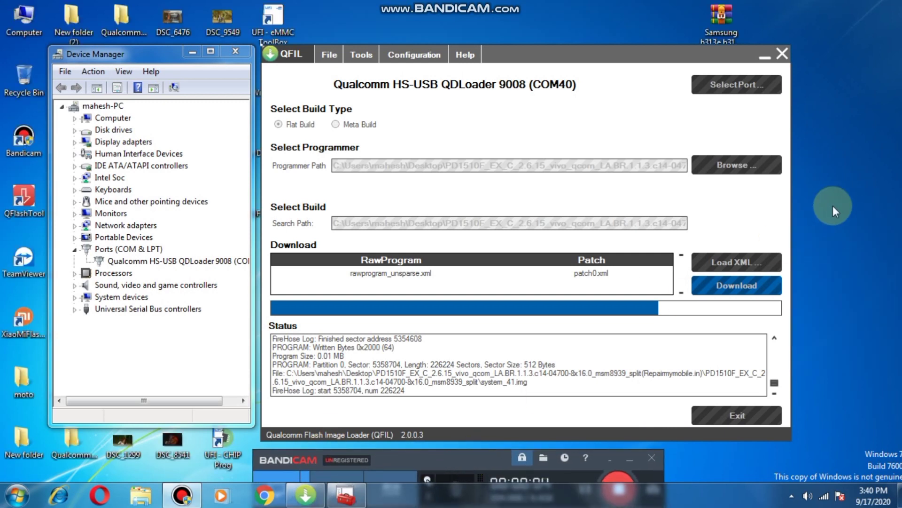
right_click(842, 170)
left_click(851, 206)
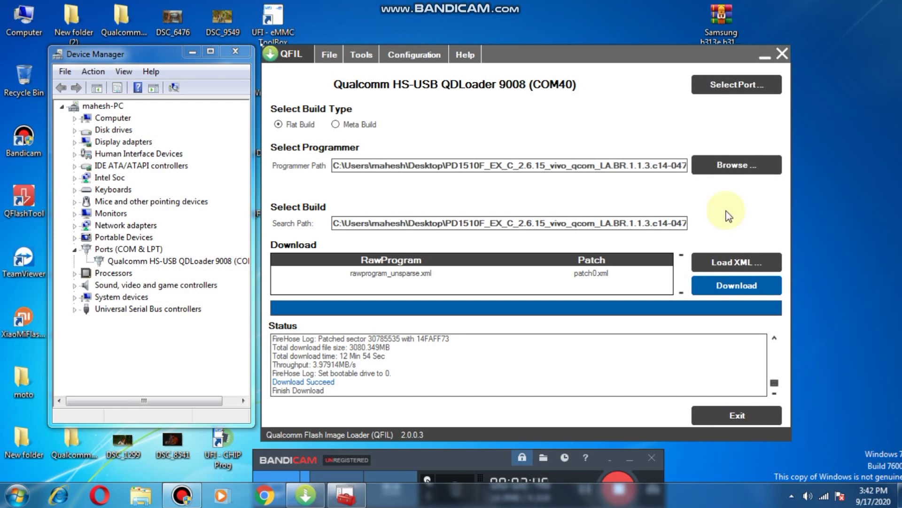
right_click(859, 117)
left_click(863, 150)
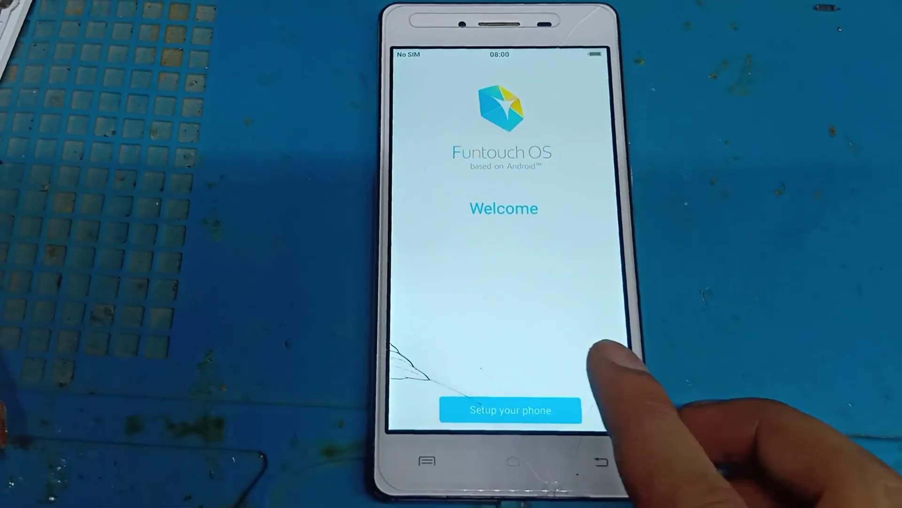
left_click(540, 435)
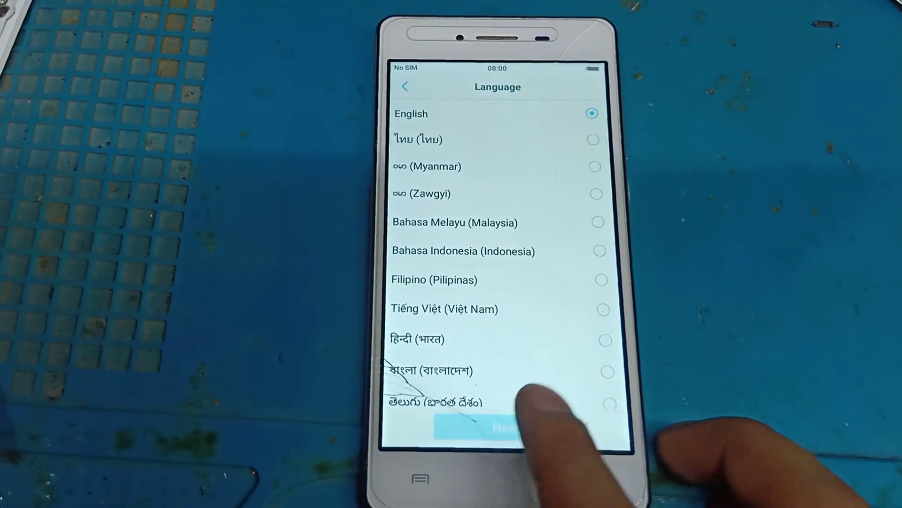
left_click(550, 425)
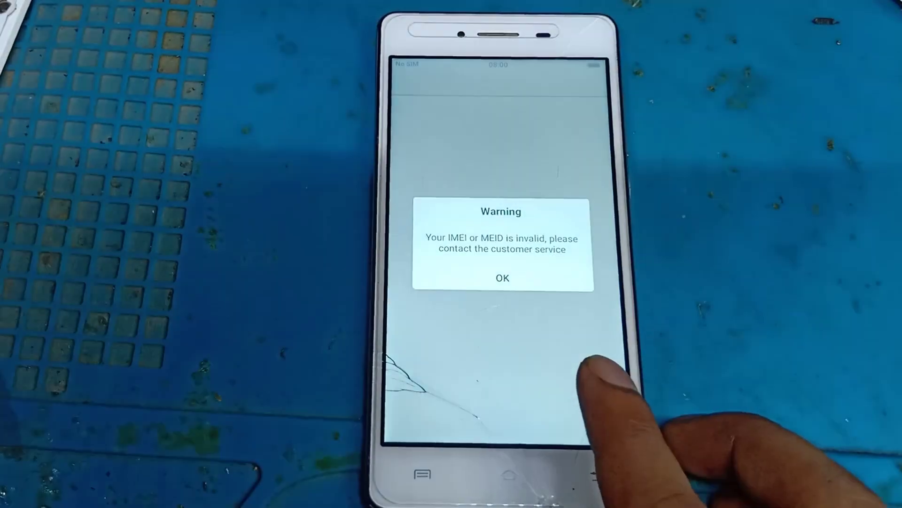
left_click(501, 276)
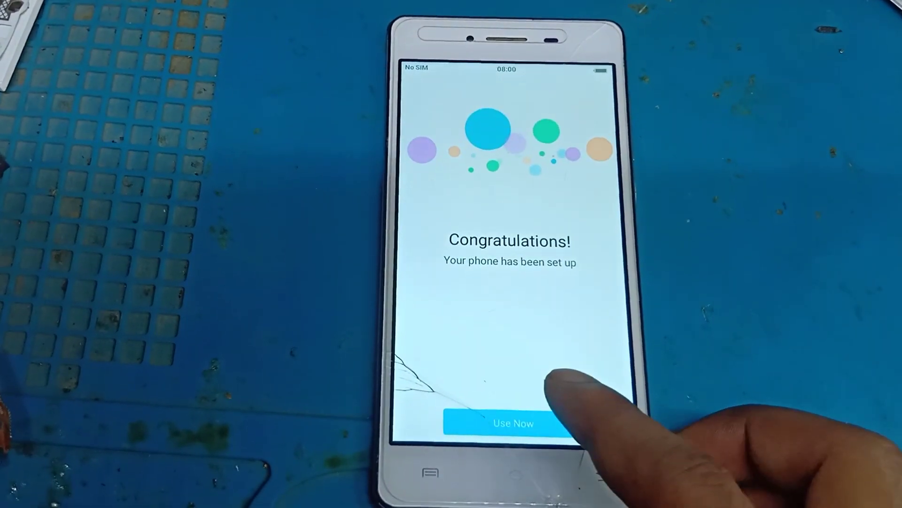
left_click(507, 419)
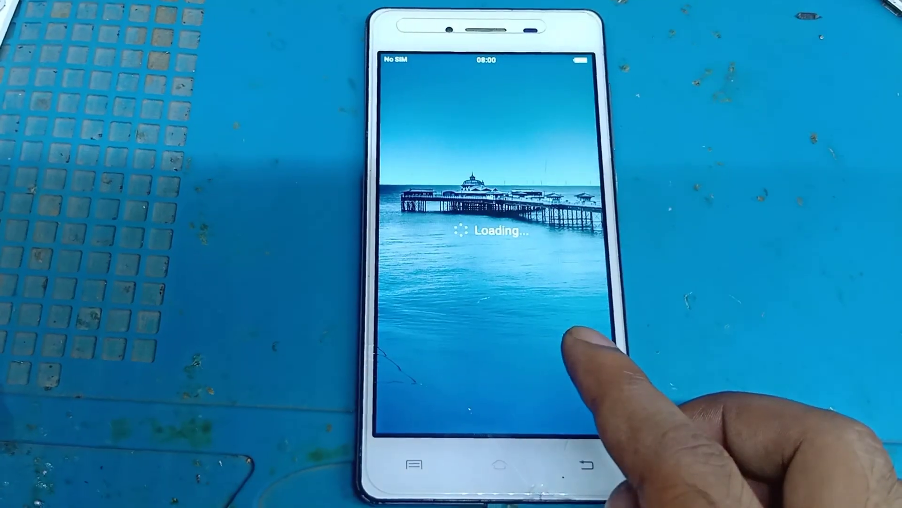